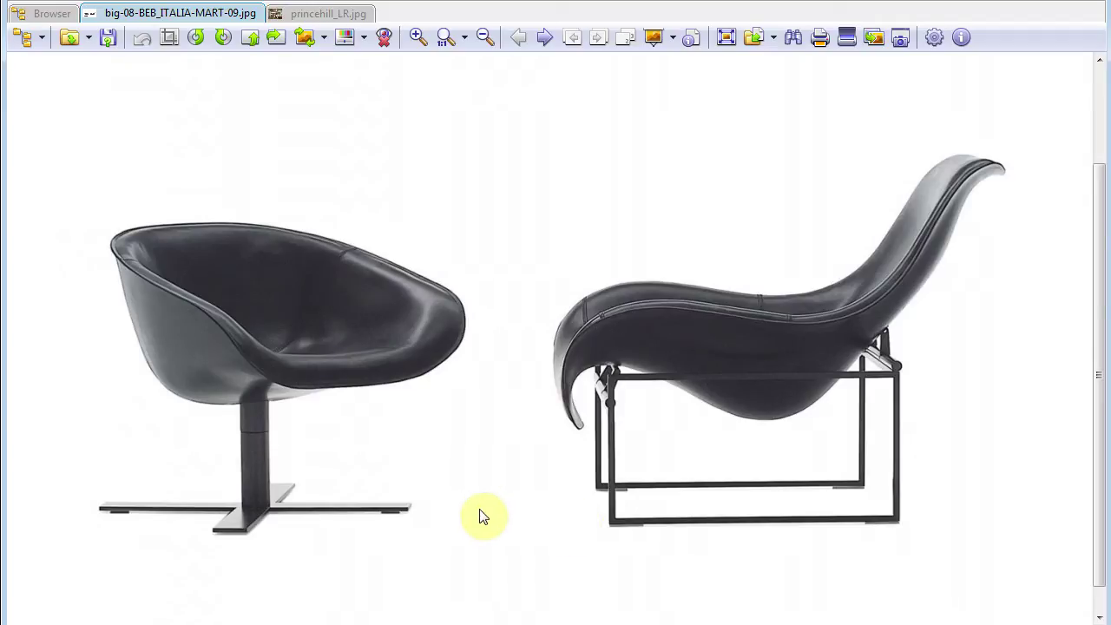
Switch XnView from the chair photo to the princehill_LR.jpg living-room image
click(331, 15)
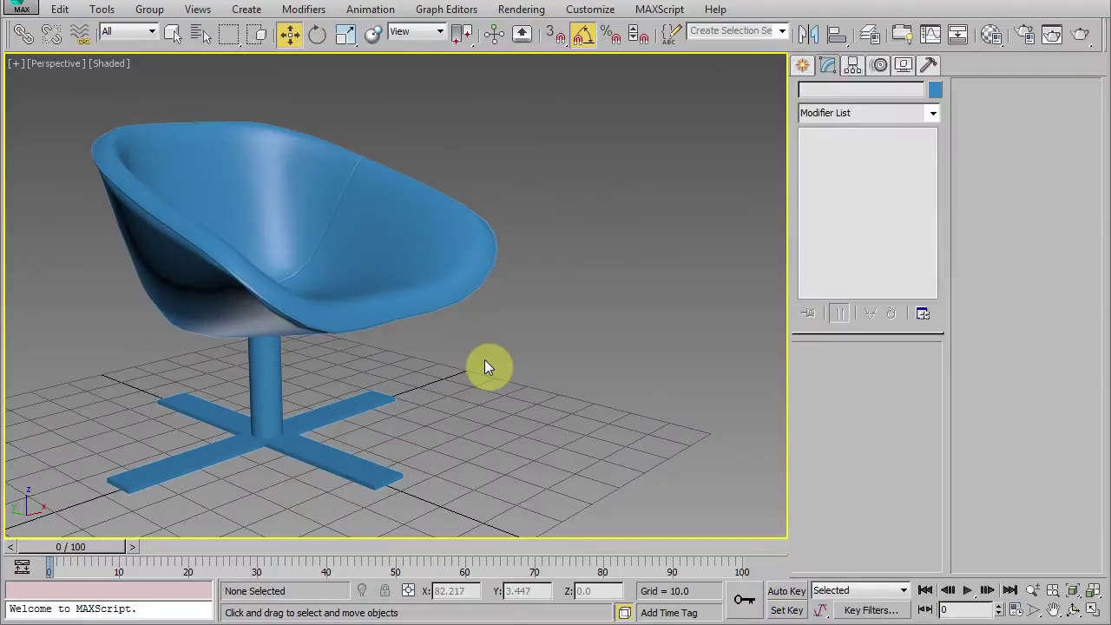
Turn a sample slot into a CoronaMtl and rename it black metal
middle_drag(486, 366, 536, 355)
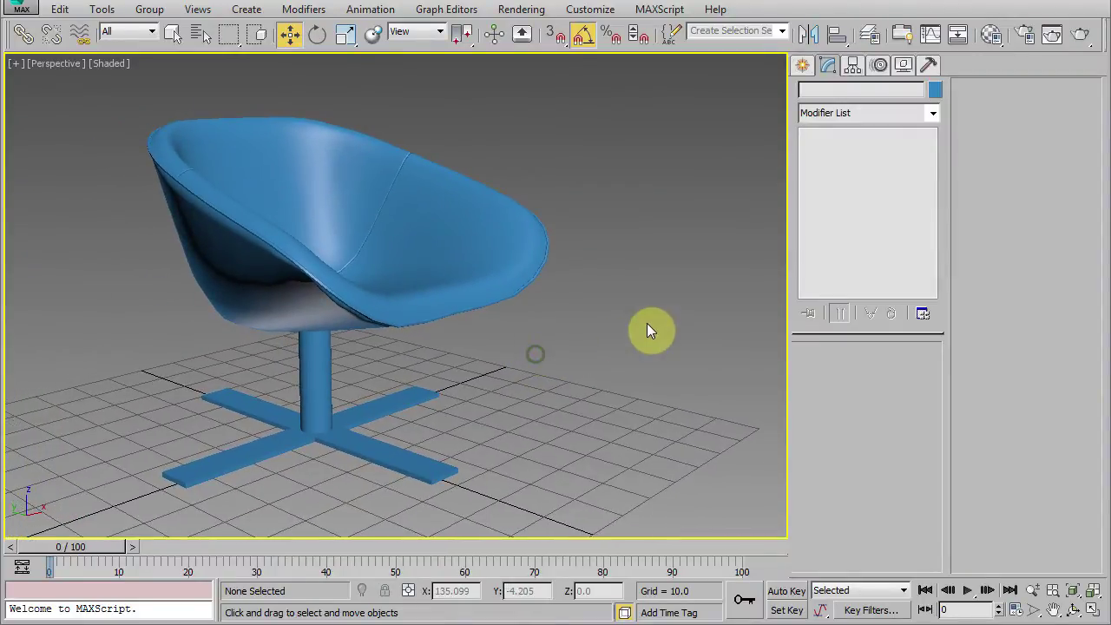
click(993, 36)
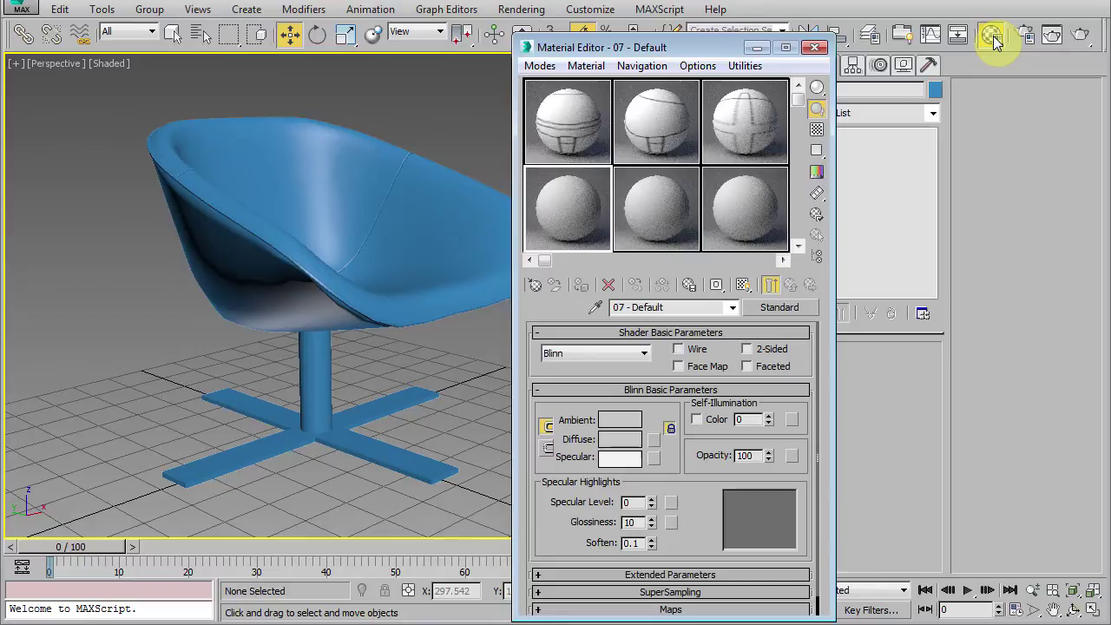
click(775, 307)
double_click(281, 257)
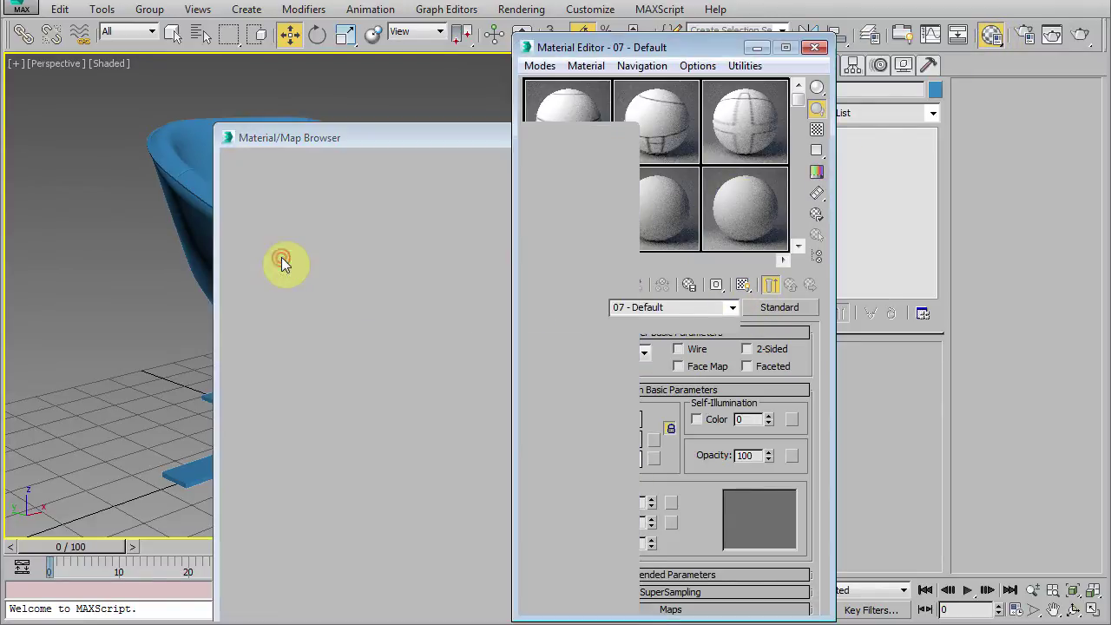
click(673, 307)
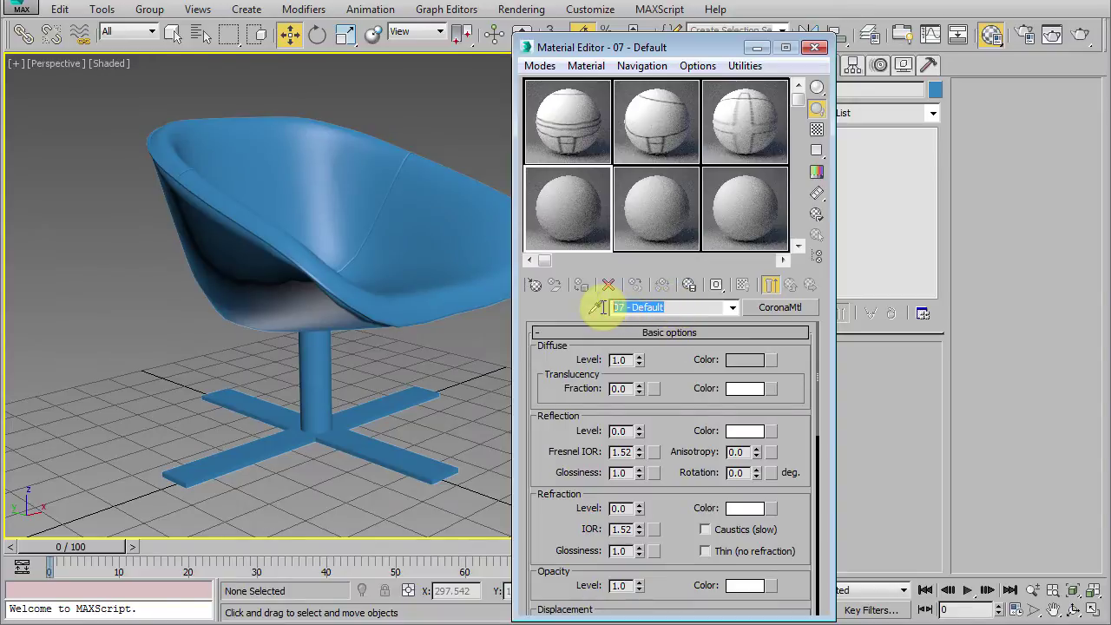
text(black metal)
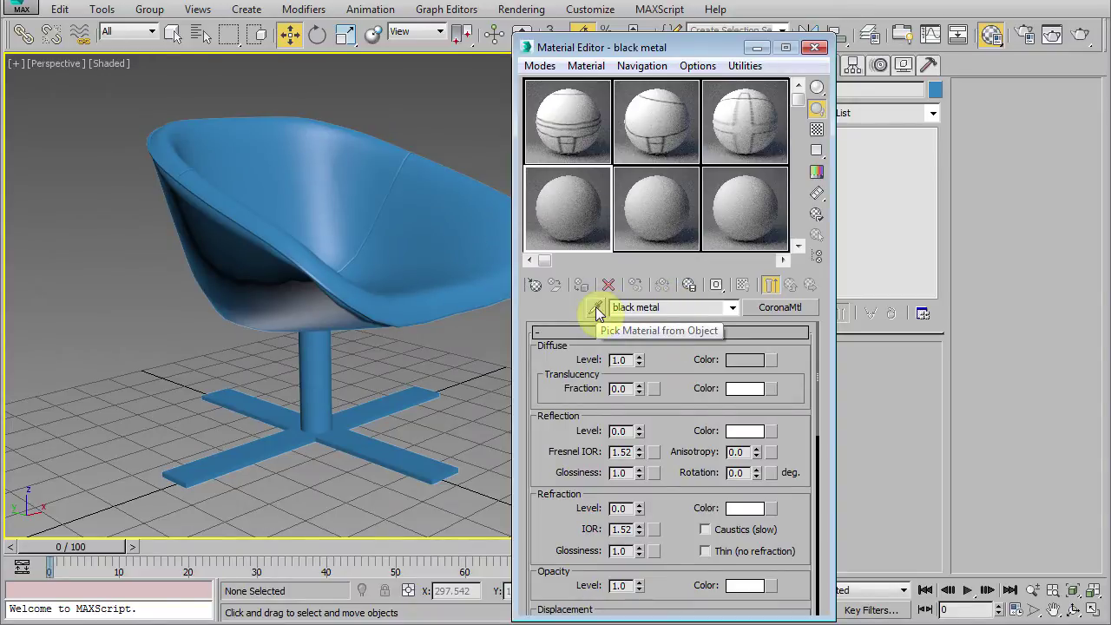
Set the black metal diffuse colour to near-black, Value 5 (RGB 5,5,5)
click(740, 360)
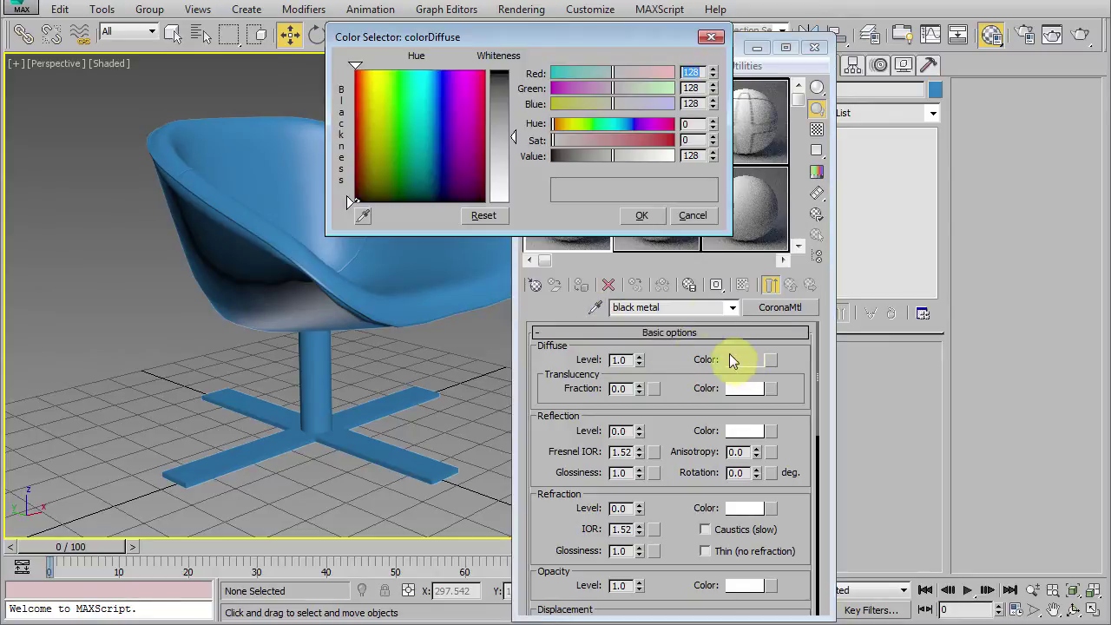
double_click(693, 156)
text(5)
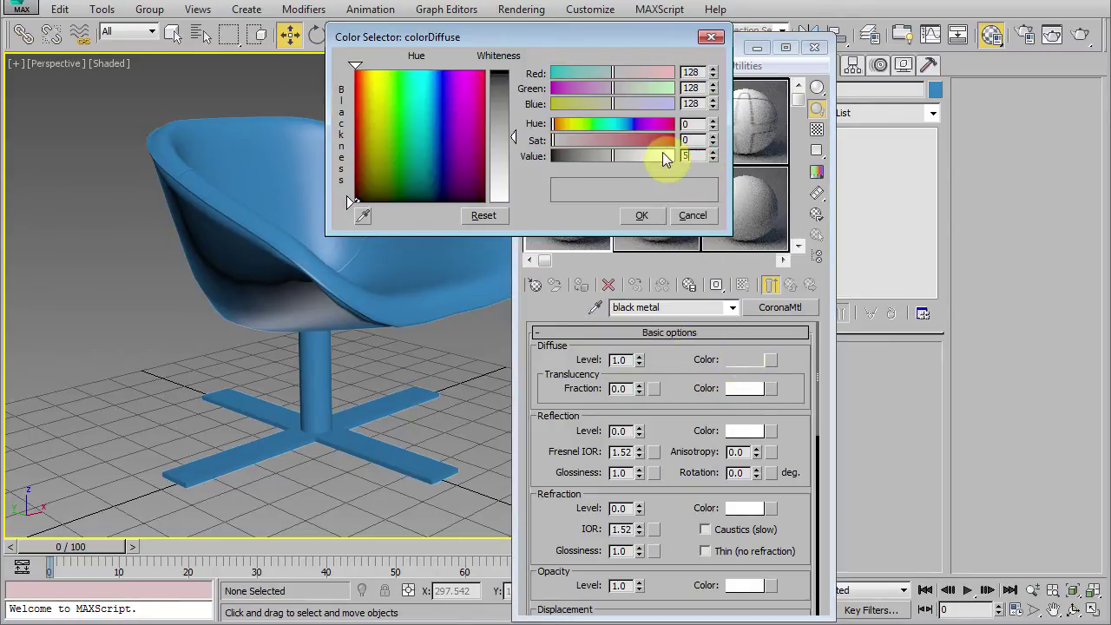
key(Return)
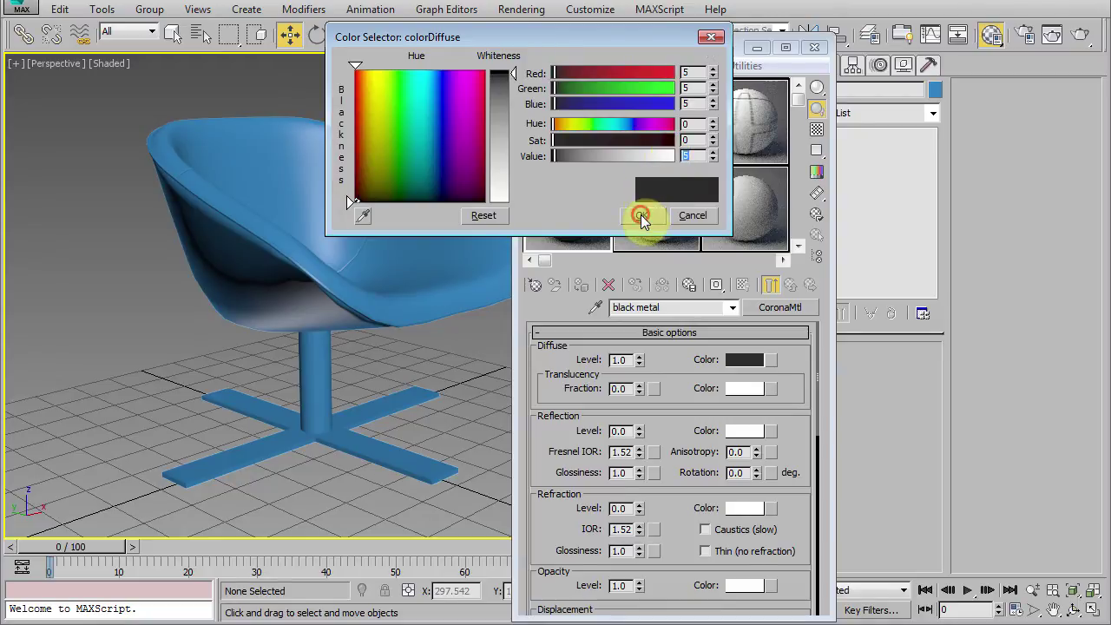
click(641, 215)
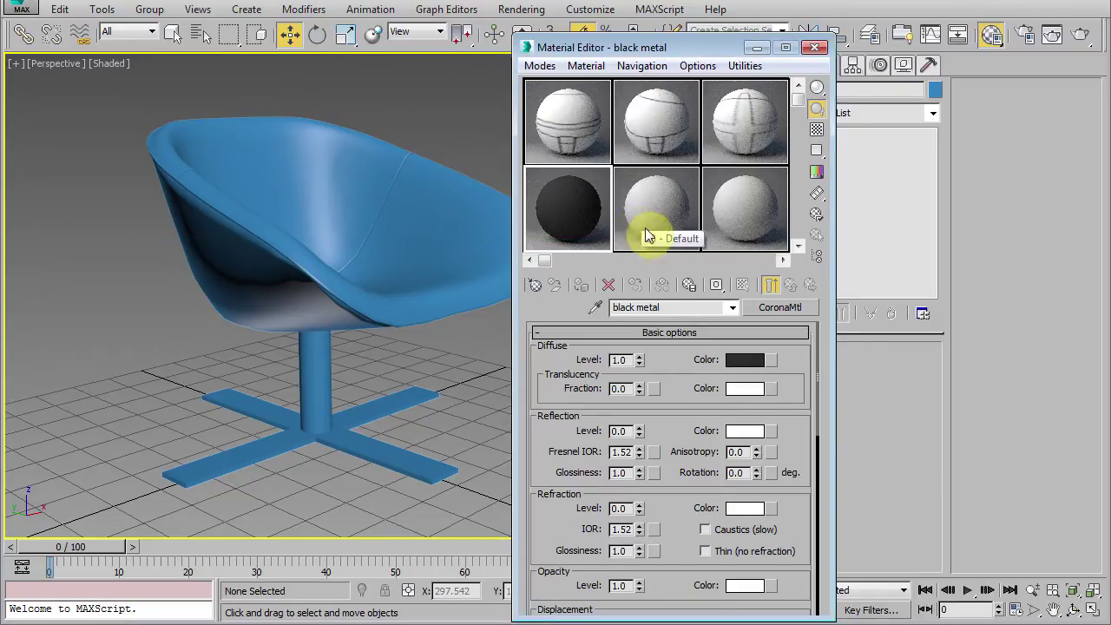
click(745, 359)
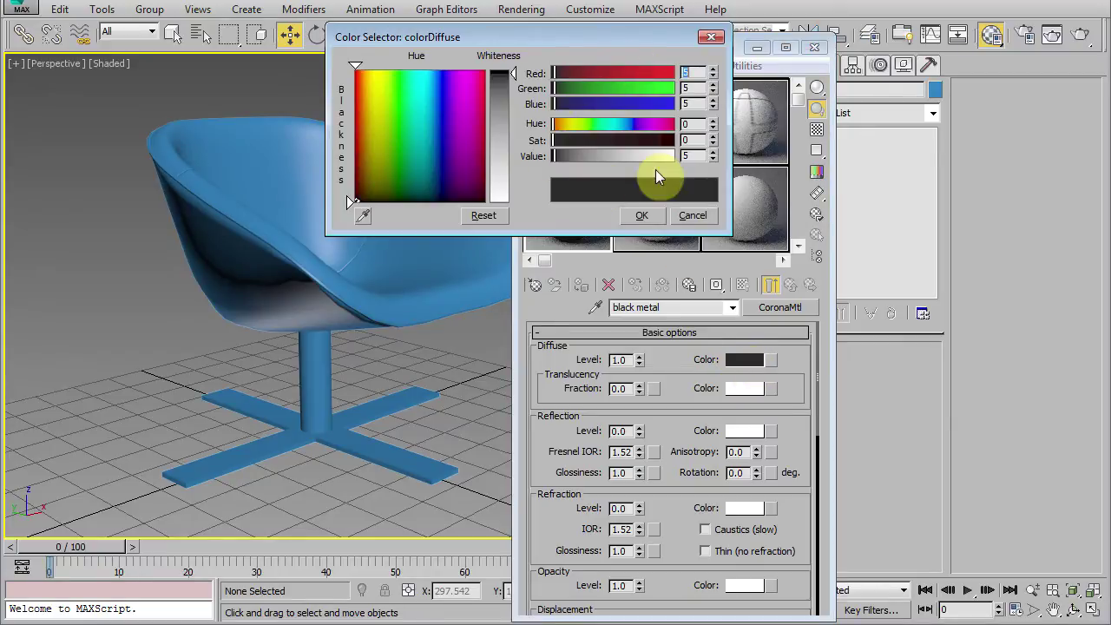
click(711, 37)
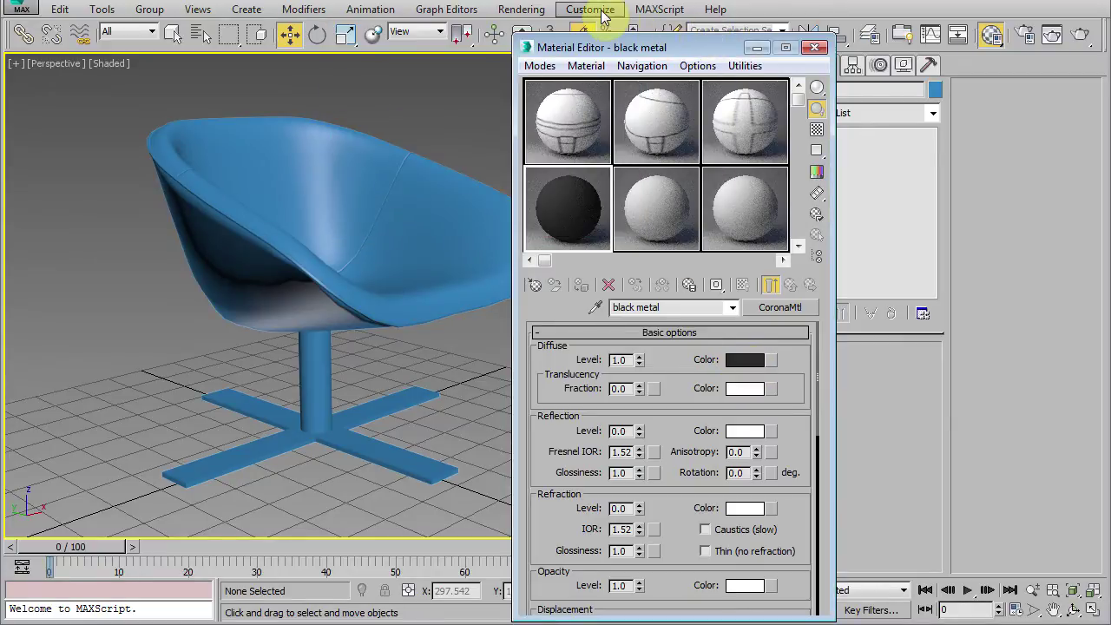
click(601, 15)
click(616, 287)
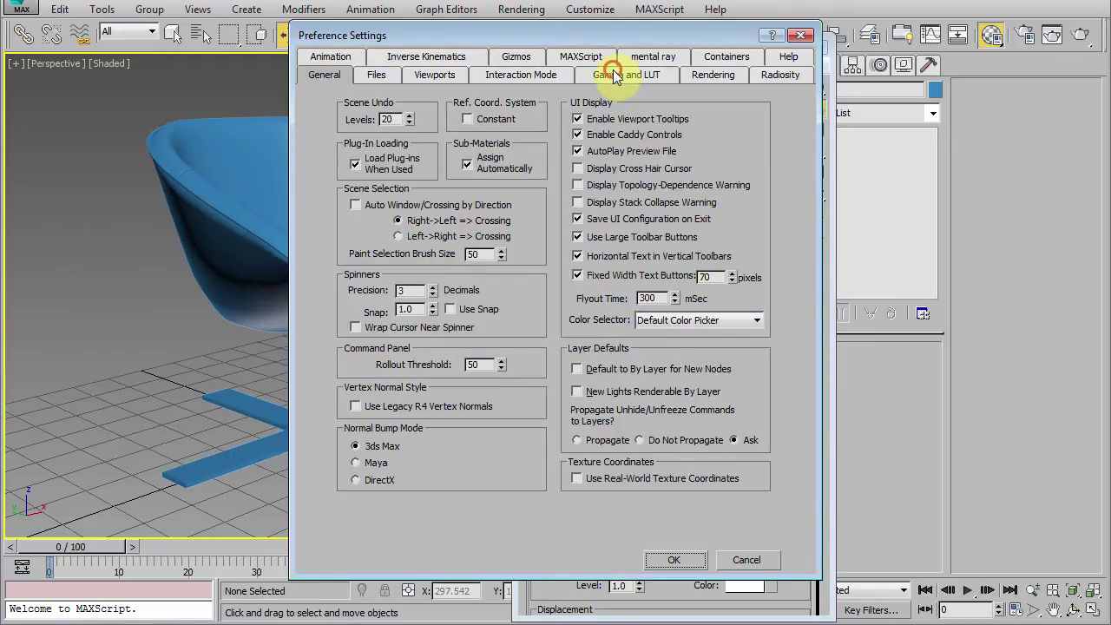
click(615, 75)
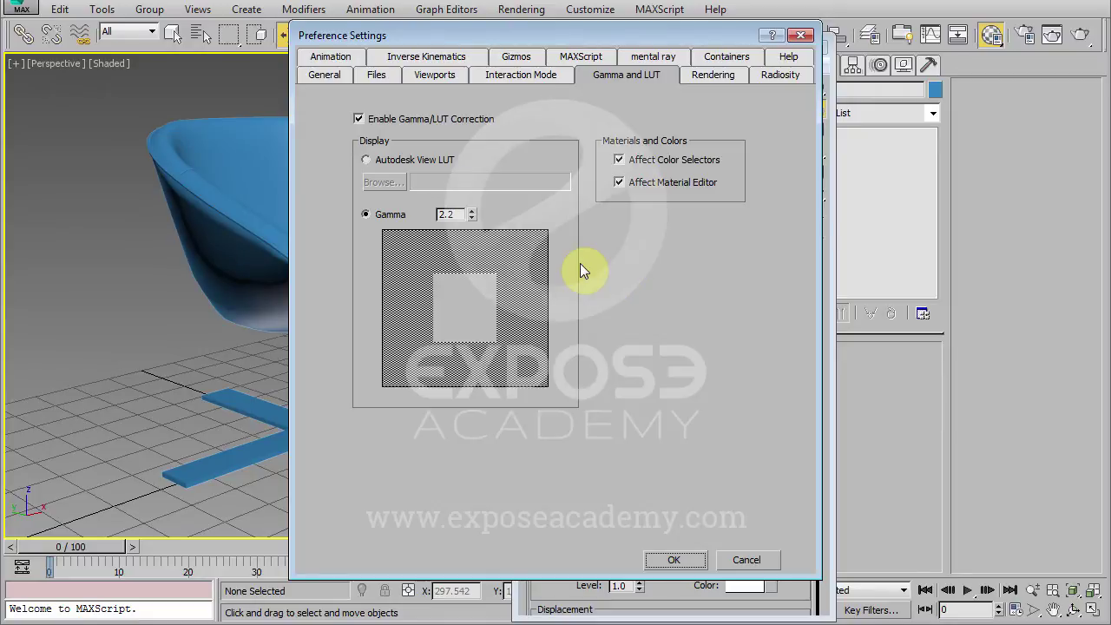
click(737, 560)
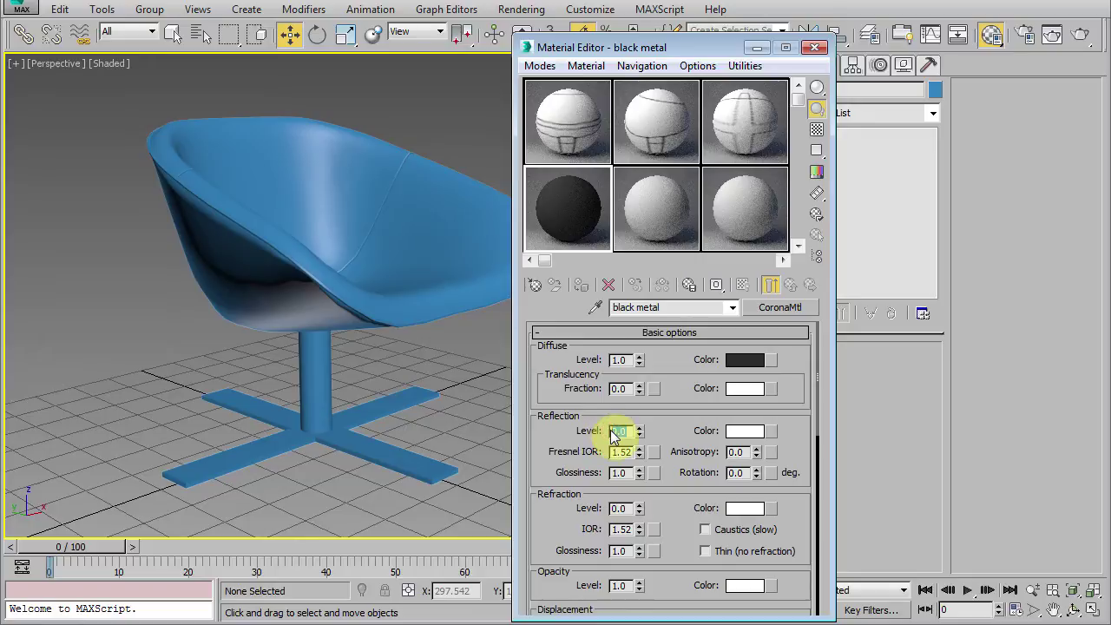
Give black metal a reflection level of 0.5 and Fresnel IOR 2.0
text(0.5)
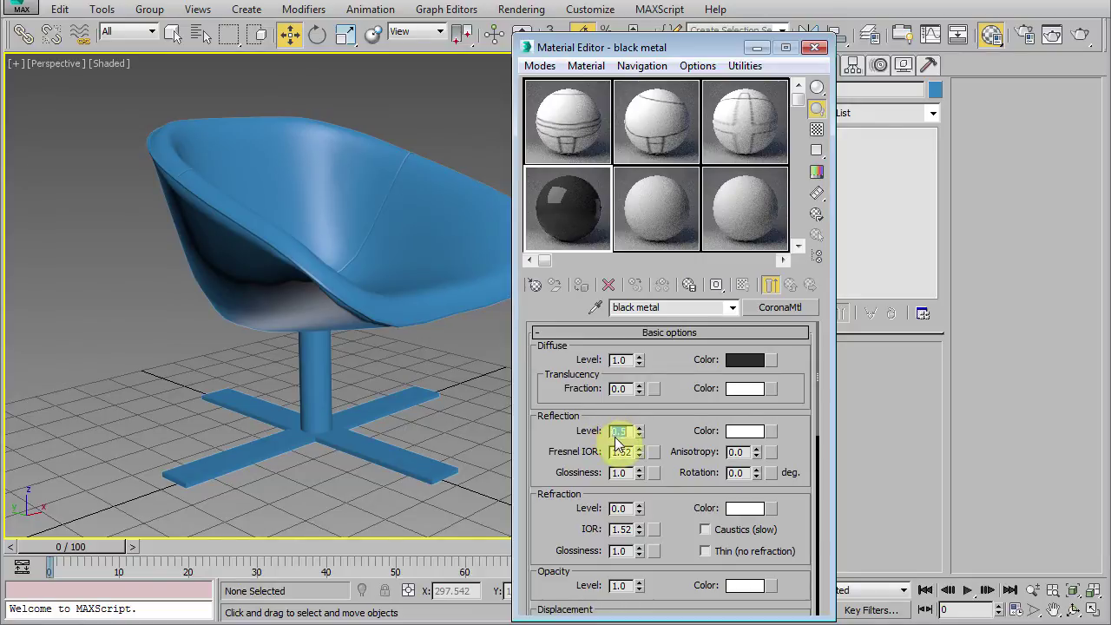
drag(632, 451, 609, 451)
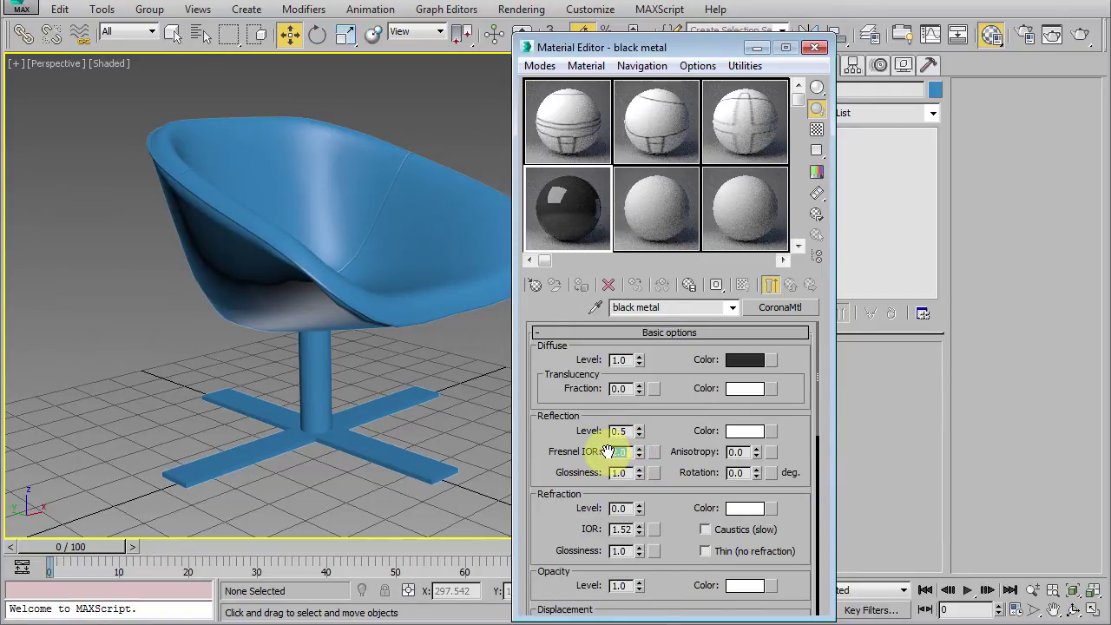
text(2)
key(Return)
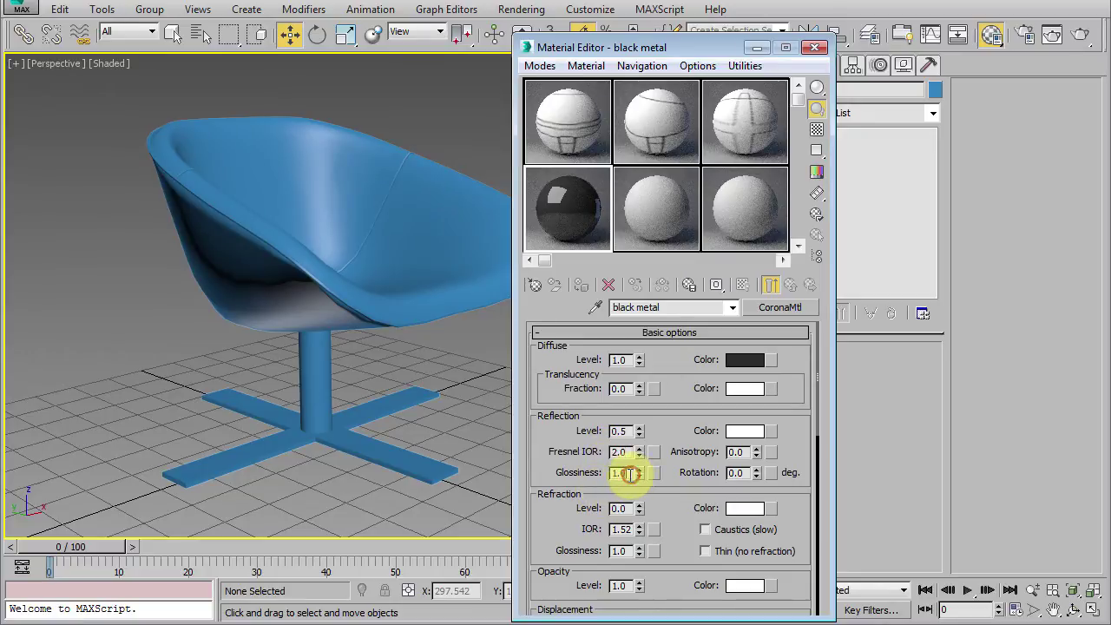
Set black metal glossiness to 0.7 and assign the material to the chair
drag(632, 472, 609, 473)
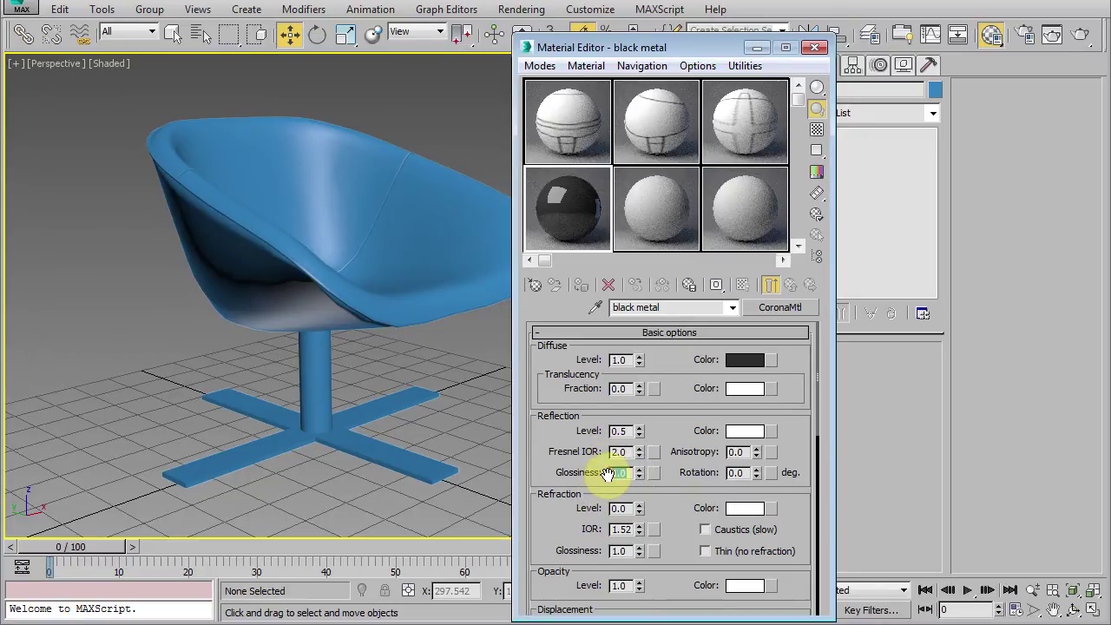
text(0.7)
key(Return)
drag(568, 232, 322, 380)
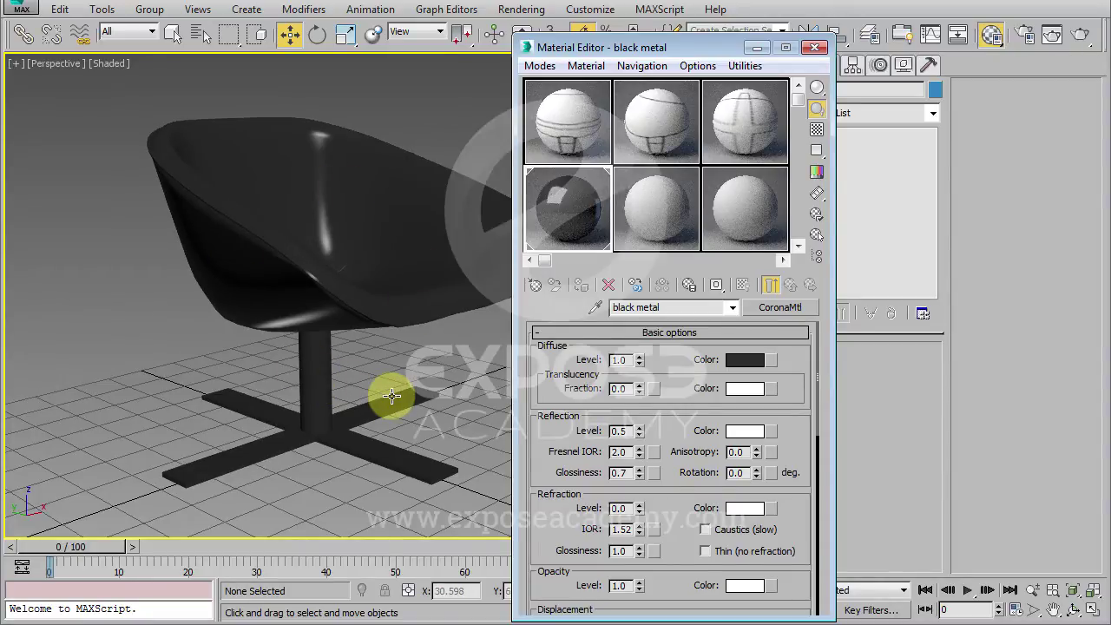
Copy the black metal sample into the next slot and select 'metal' in its name
click(317, 392)
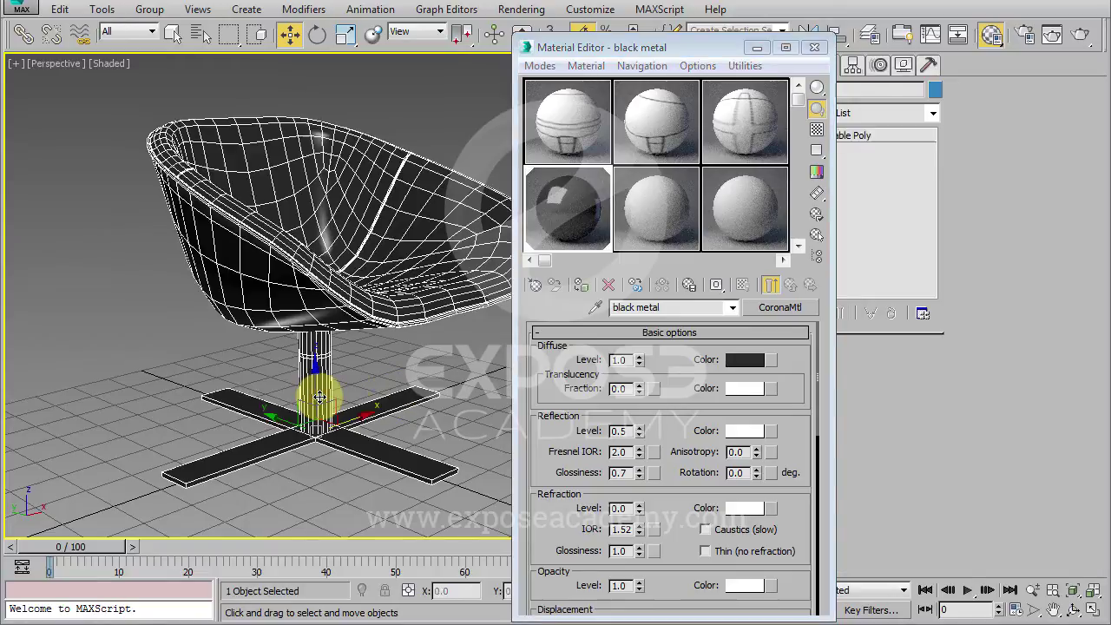
alt+middle_drag(358, 393, 347, 367)
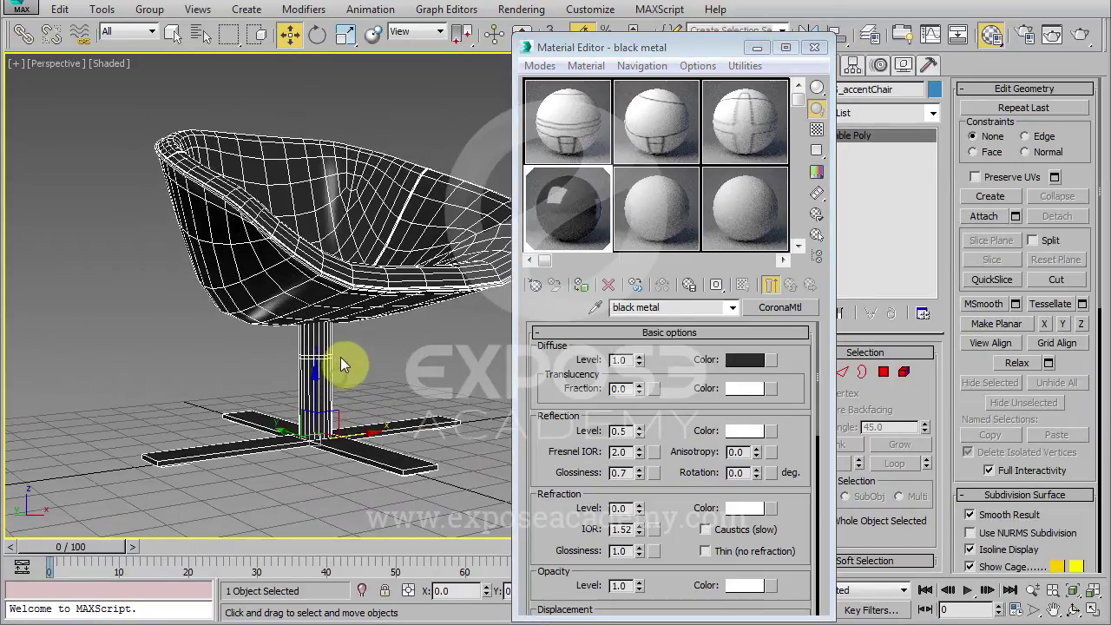
mouse_move(408, 403)
alt+middle_down()
mouse_move(387, 356)
mouse_move(363, 358)
mouse_move(380, 389)
mouse_move(391, 390)
mouse_move(372, 363)
alt+middle_up()
click(575, 212)
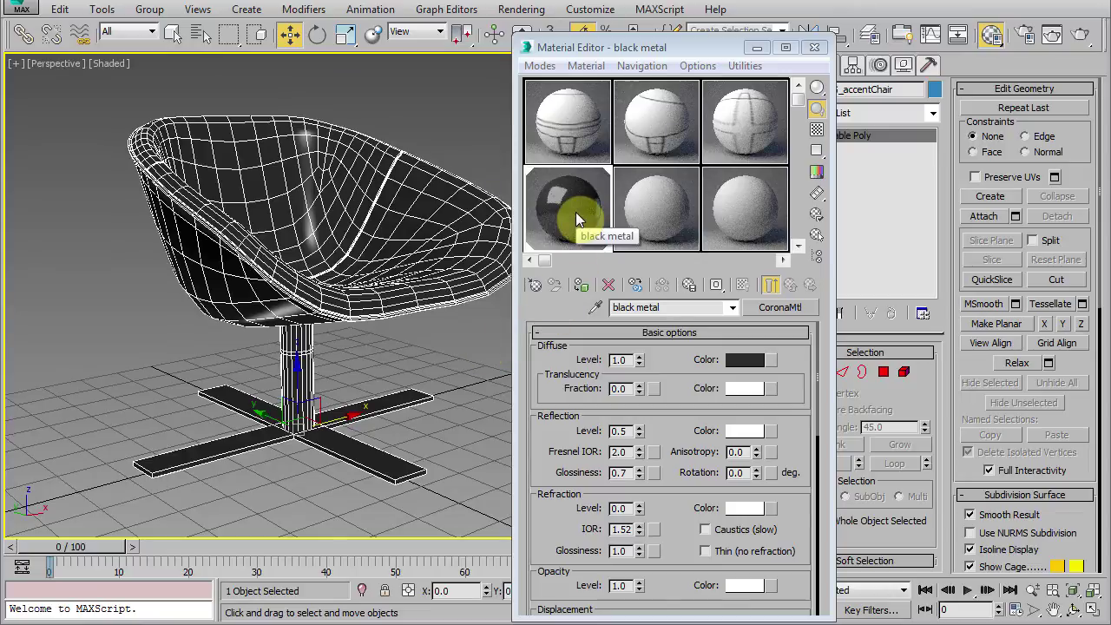
drag(571, 211, 654, 213)
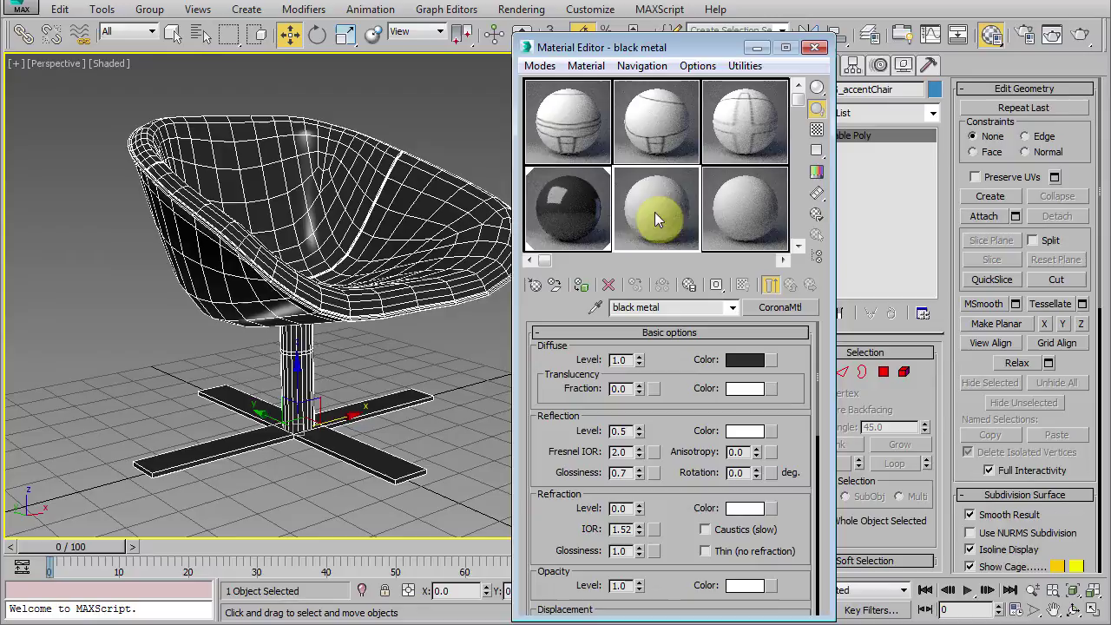
drag(636, 308, 689, 309)
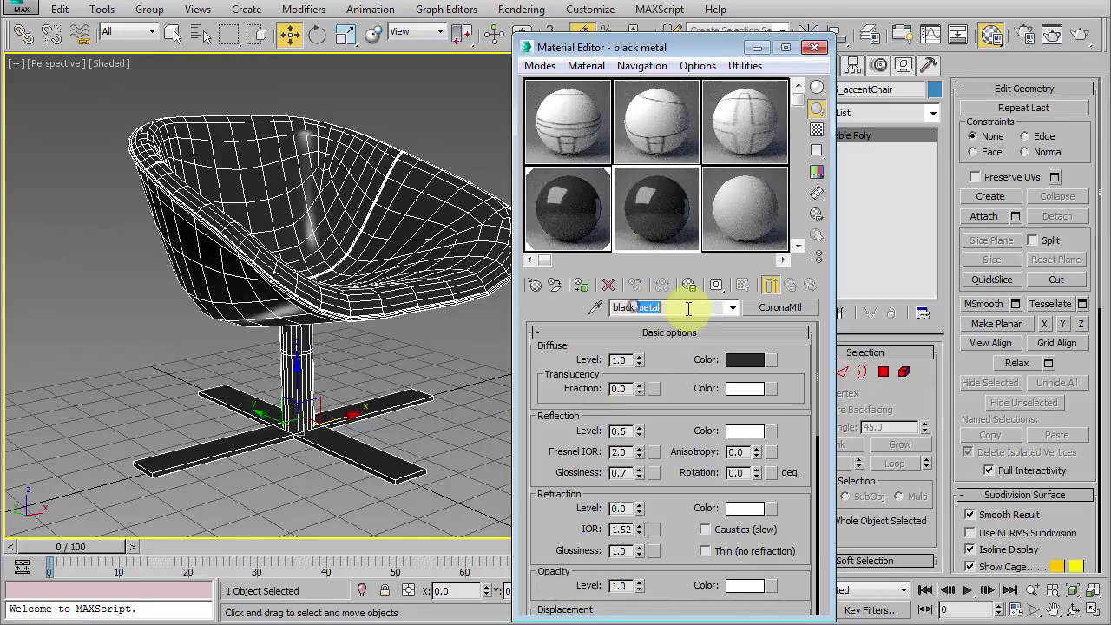
Rename the copy to black rubber and make its diffuse colour pure black
text(rubber)
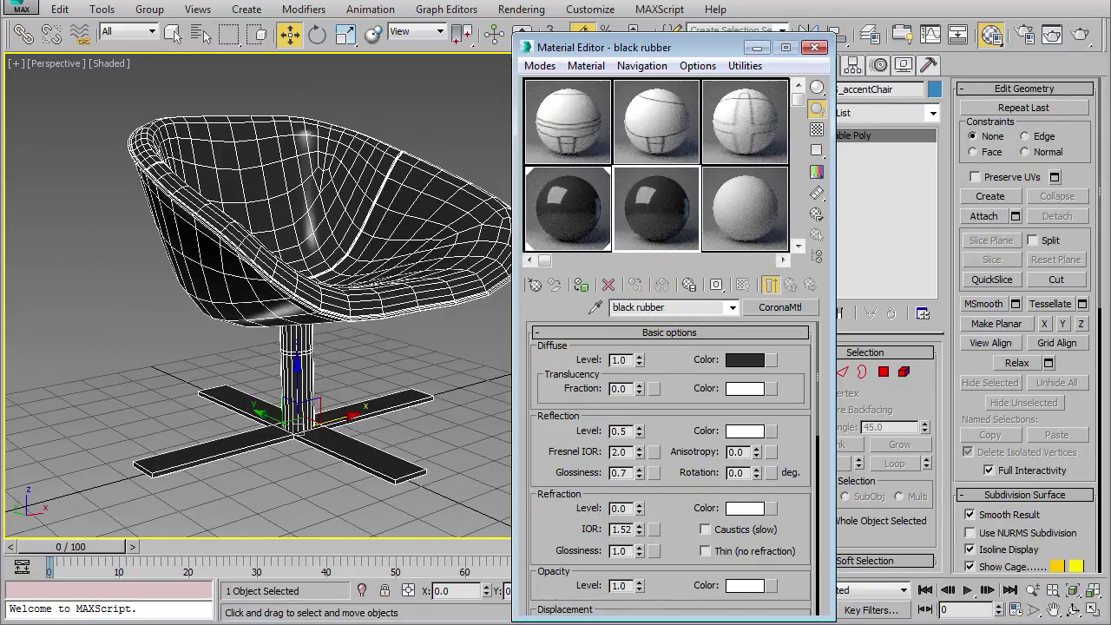
click(745, 359)
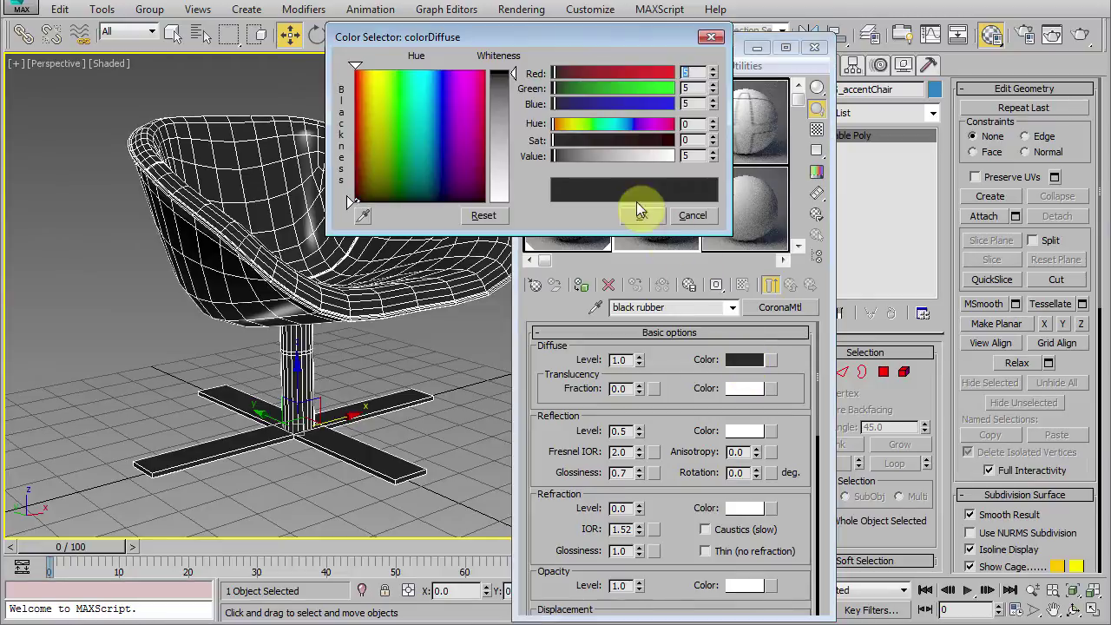
drag(571, 156, 551, 166)
click(641, 216)
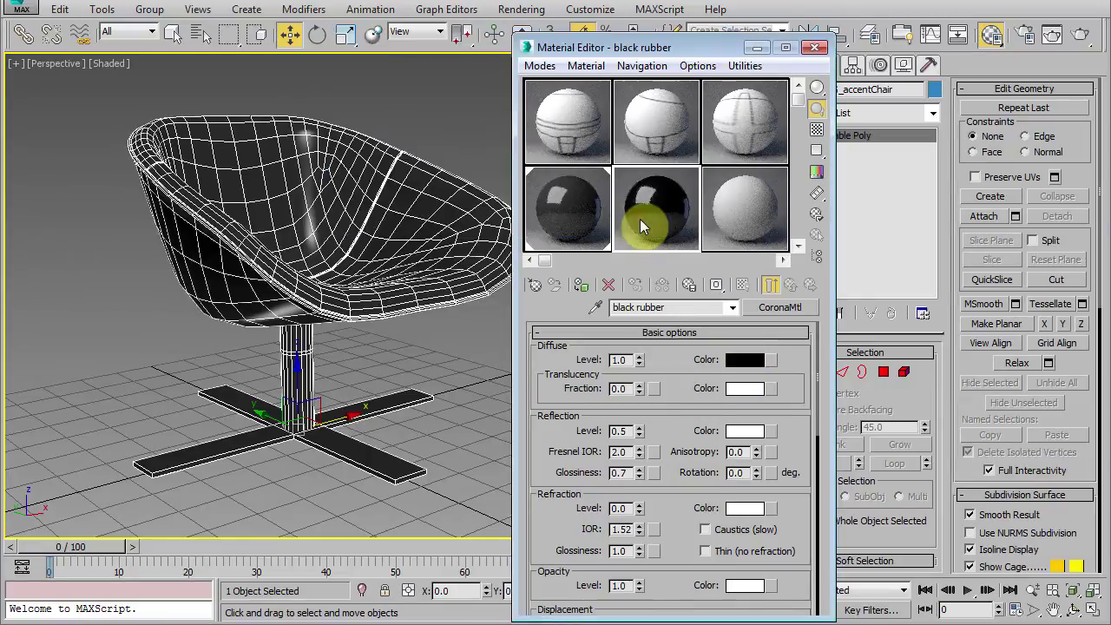
Give black rubber reflection level 0.1, Fresnel IOR 1.5 and glossiness 0.1
double_click(624, 431)
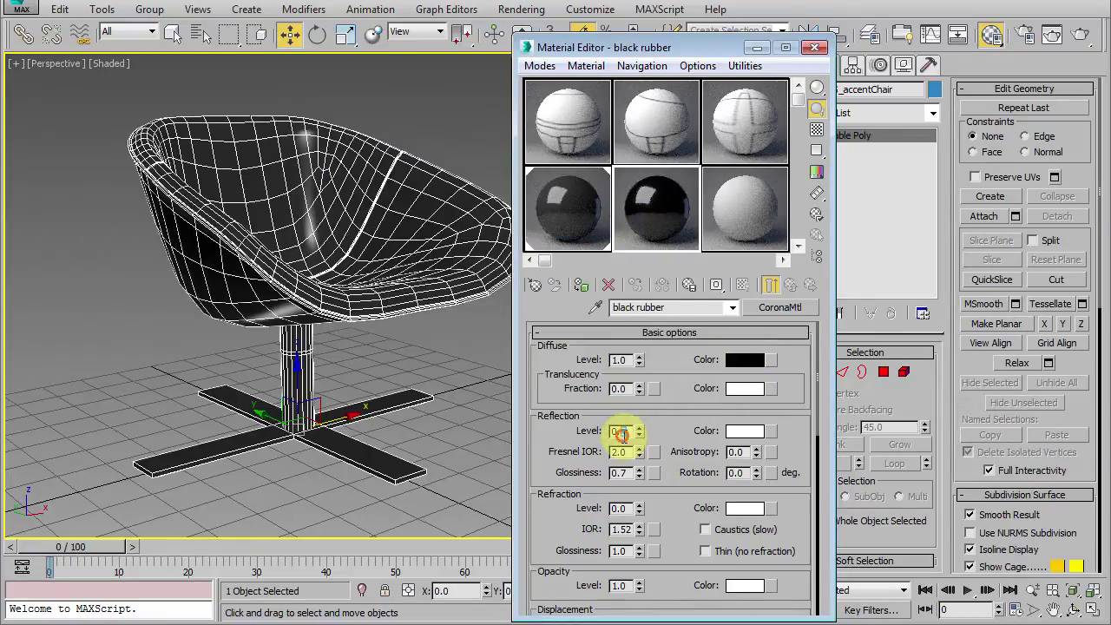
text(0.1)
double_click(609, 452)
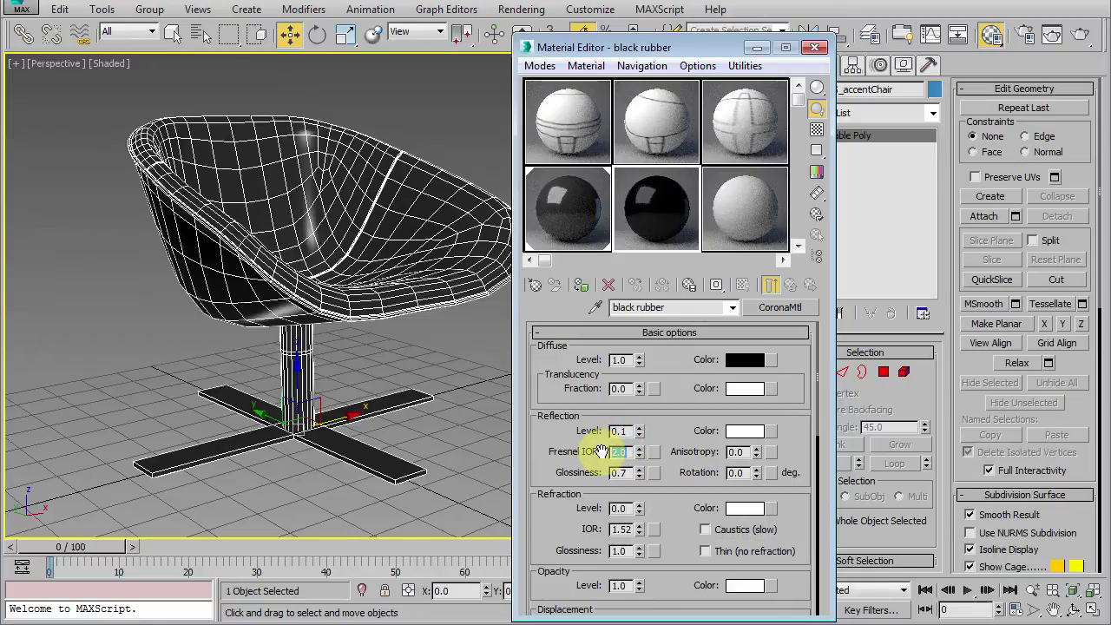
text(1.5)
double_click(628, 472)
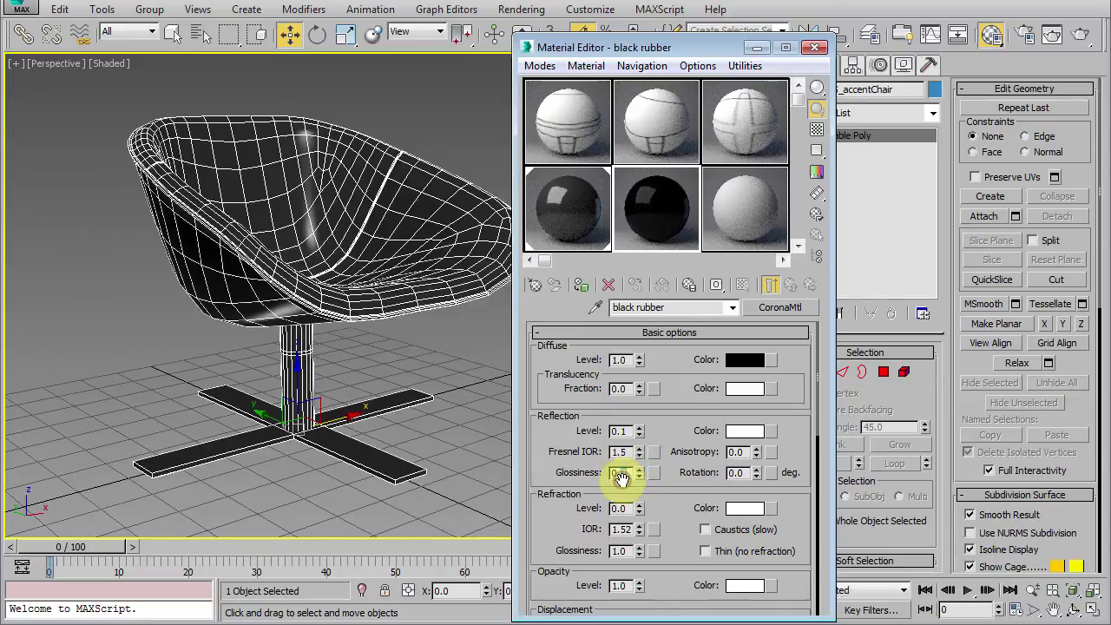
click(566, 465)
text(0.1)
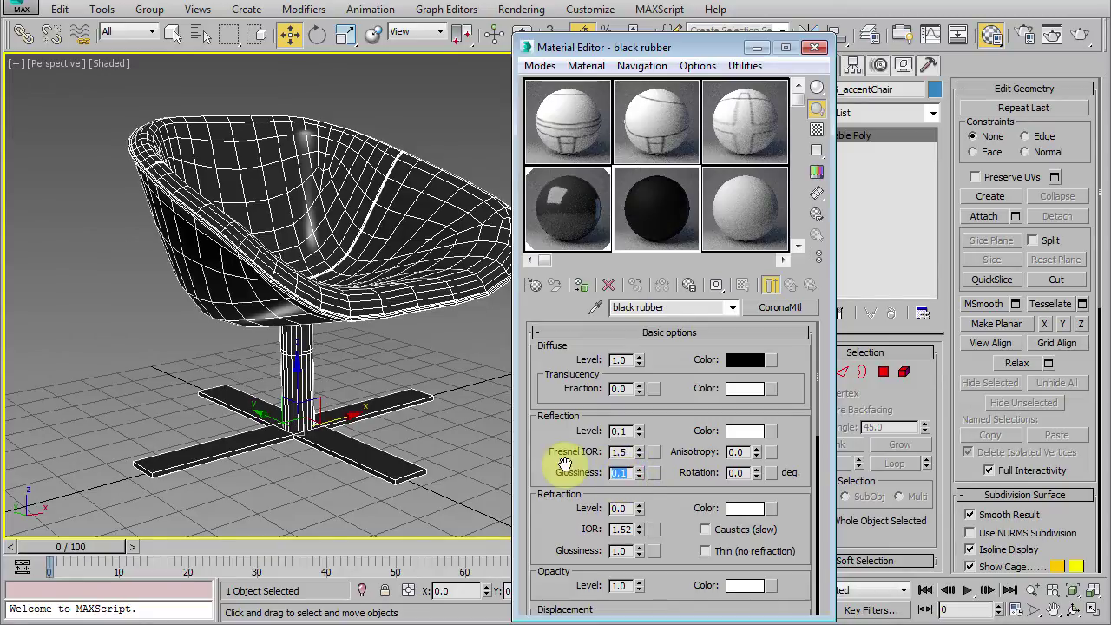
scroll(391, 341, up, 6)
Assign black rubber to a polygon ring around the chair's stem
click(883, 372)
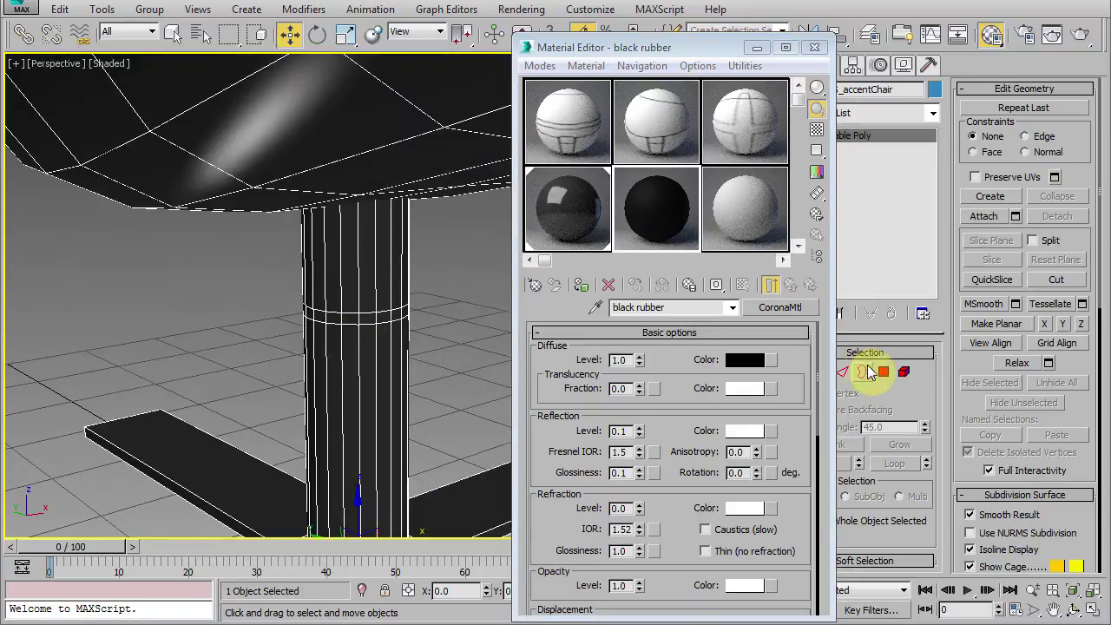
click(366, 318)
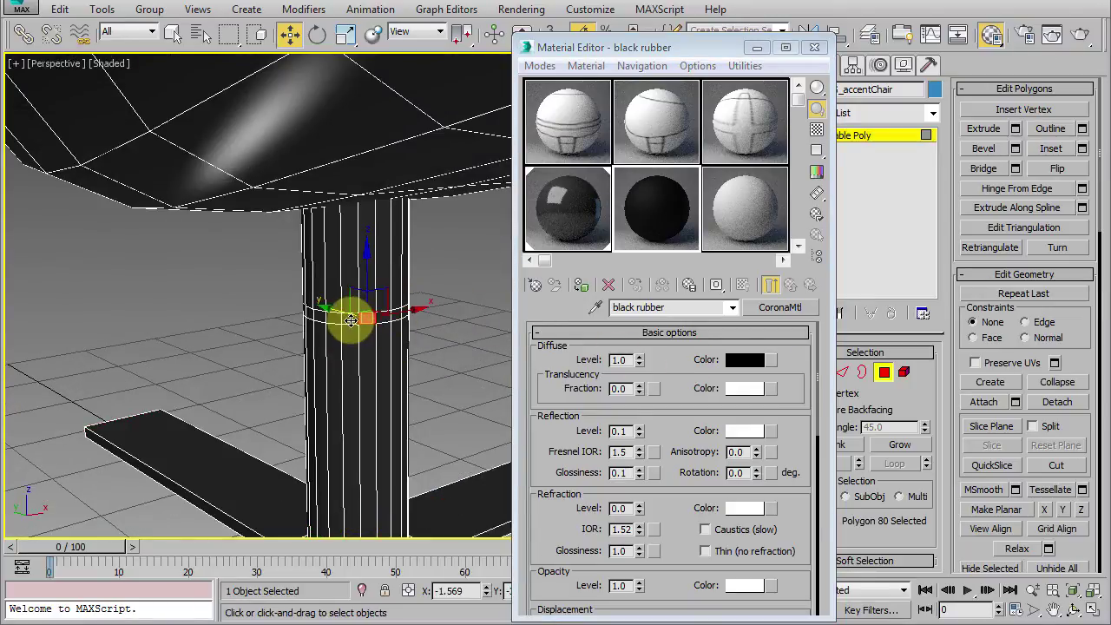
shift+click(341, 319)
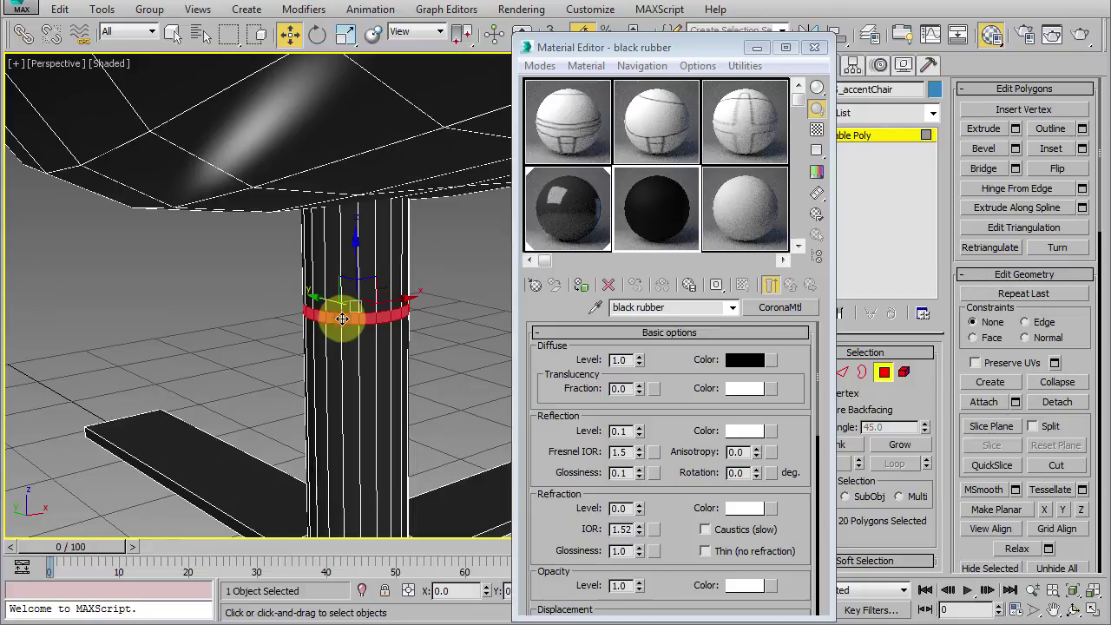
click(653, 228)
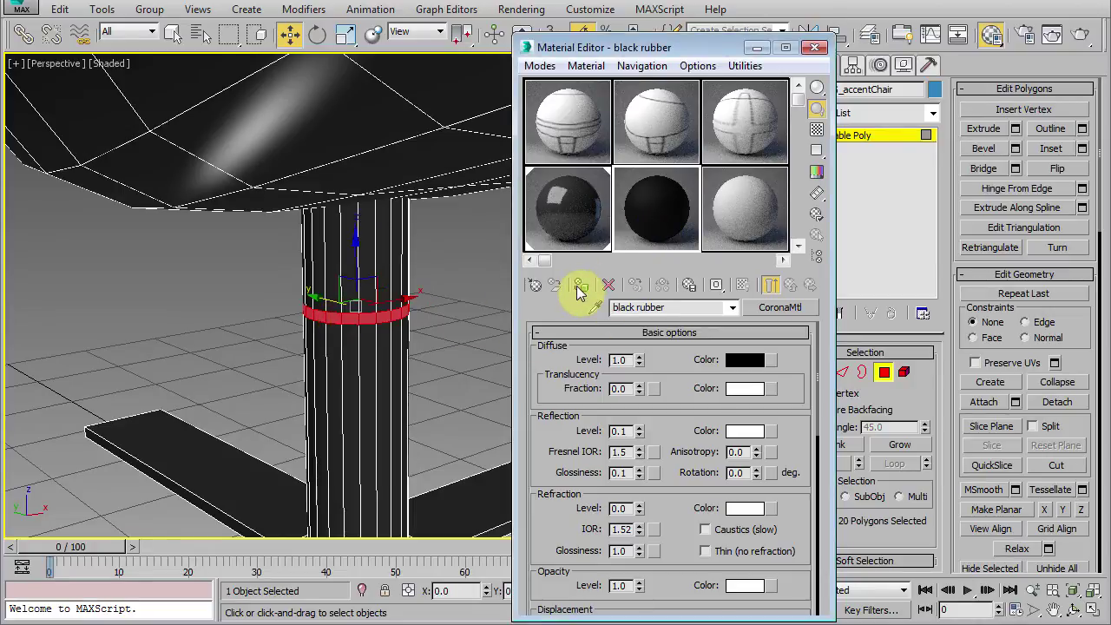
click(580, 287)
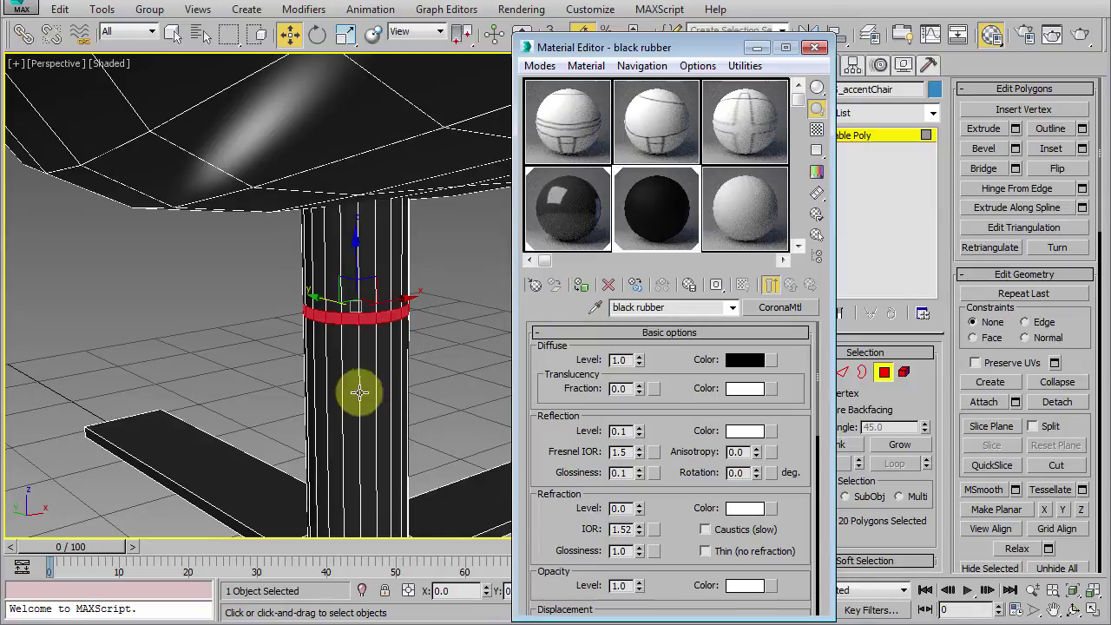
Assign black rubber to the base leg end caps and exit sub-object mode
alt+middle_drag(360, 391, 295, 292)
scroll(367, 367, down, 2)
scroll(367, 367, down, 2)
scroll(367, 367, down, 2)
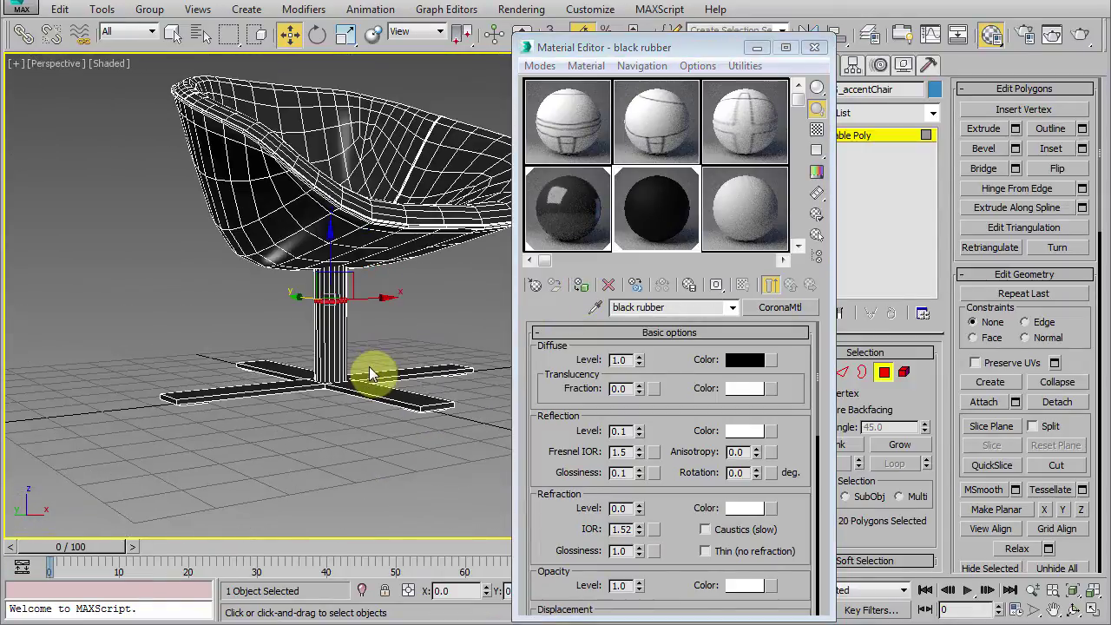
alt+middle_drag(369, 366, 502, 352)
click(902, 374)
mouse_move(493, 342)
mouse_down()
mouse_move(325, 412)
mouse_move(144, 433)
mouse_up()
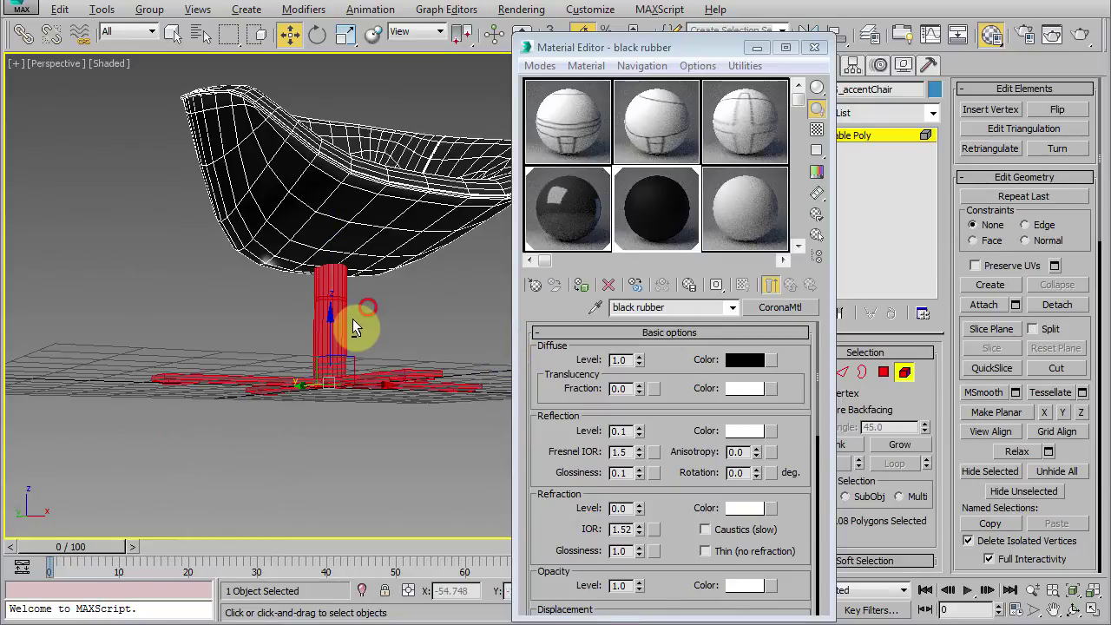
alt+click(311, 406)
alt+middle_drag(367, 411, 367, 372)
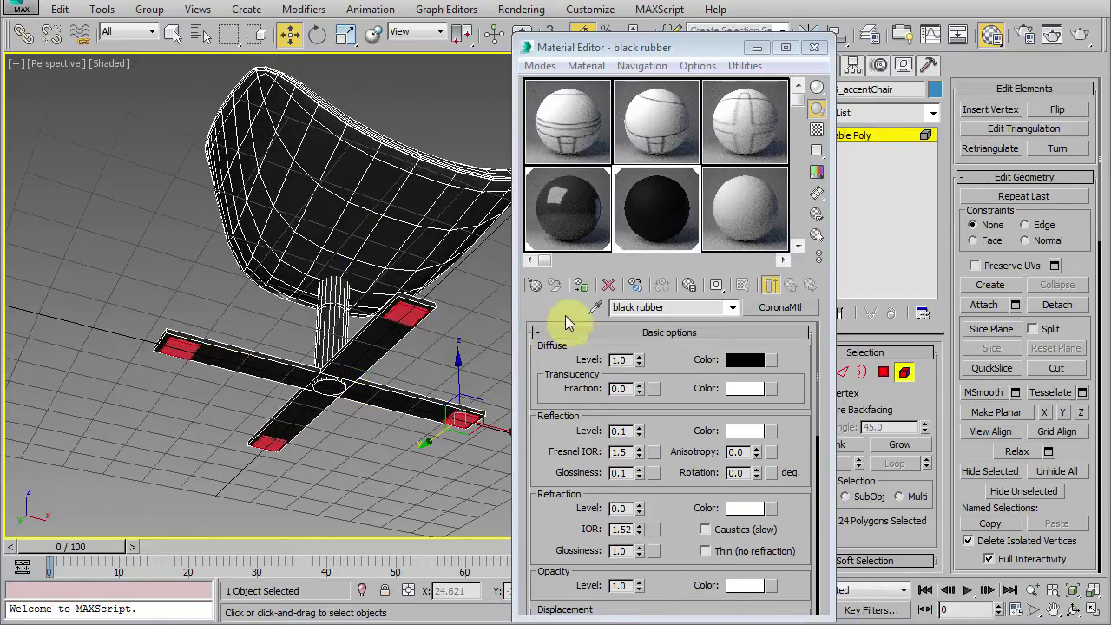
click(579, 287)
mouse_move(401, 260)
alt+middle_down()
mouse_move(386, 293)
mouse_move(310, 330)
mouse_move(482, 343)
alt+middle_up()
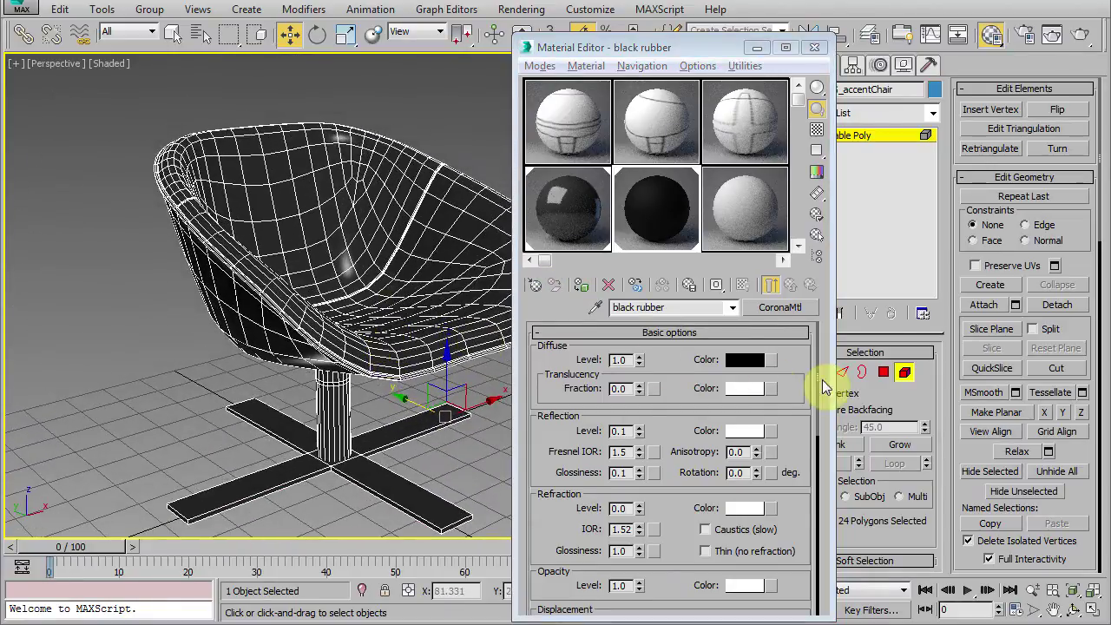
click(904, 371)
Make an empty slot a CoronaMtl named leather brown
drag(746, 48, 844, 59)
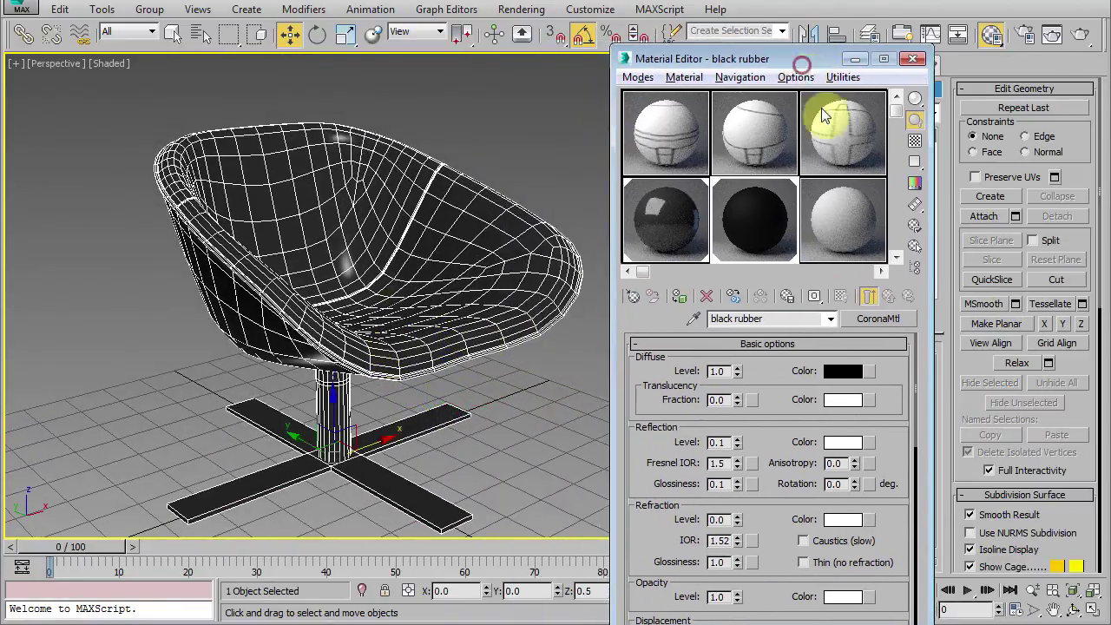
click(851, 247)
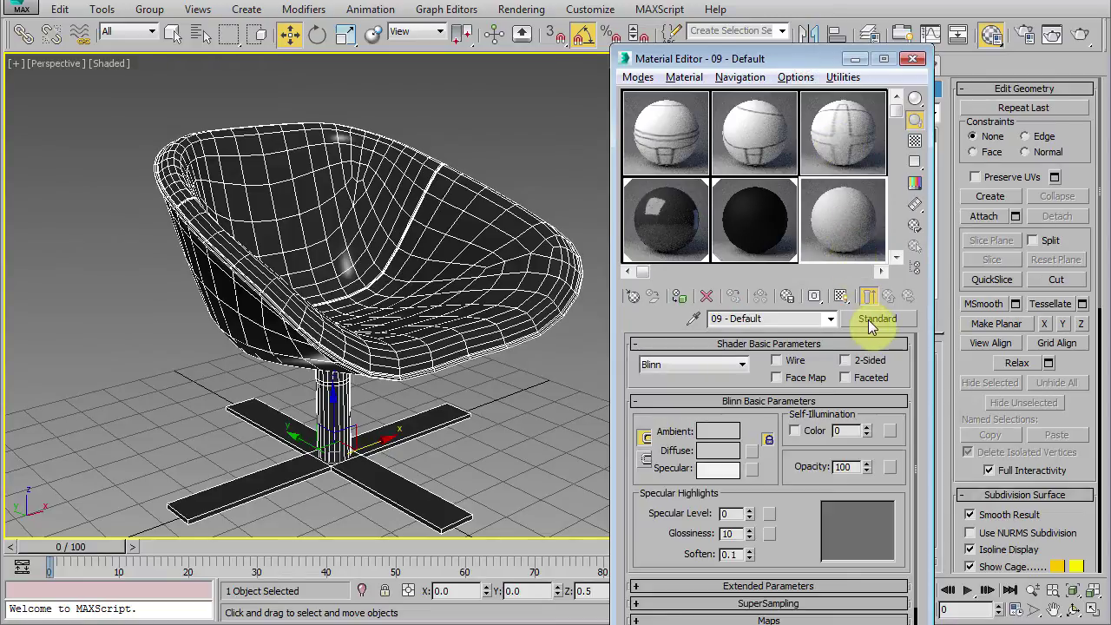
click(874, 321)
double_click(287, 258)
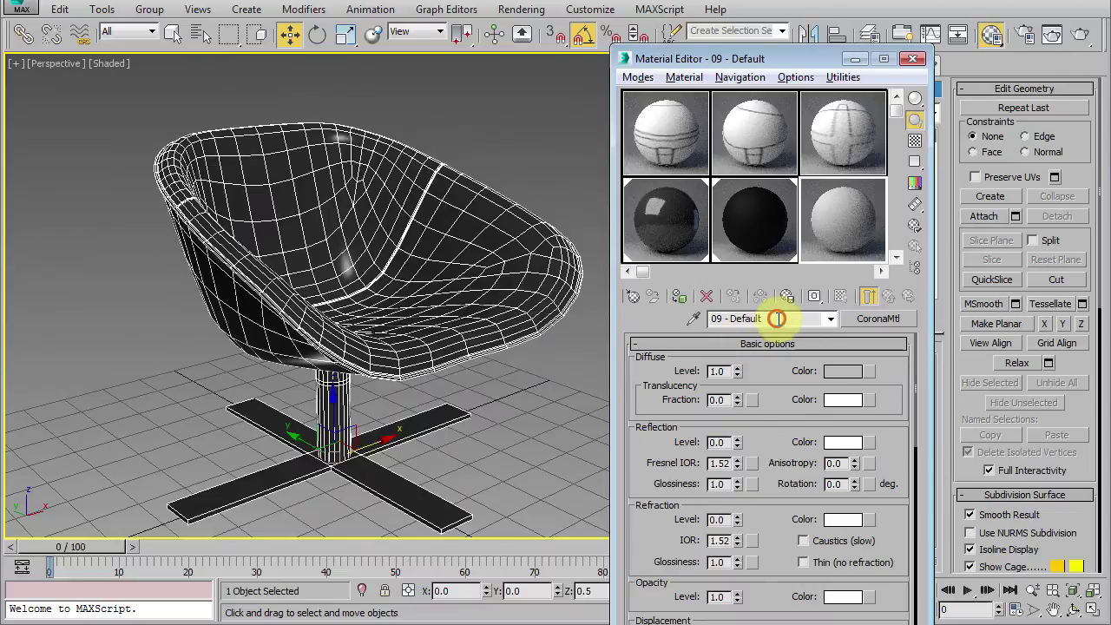
click(776, 319)
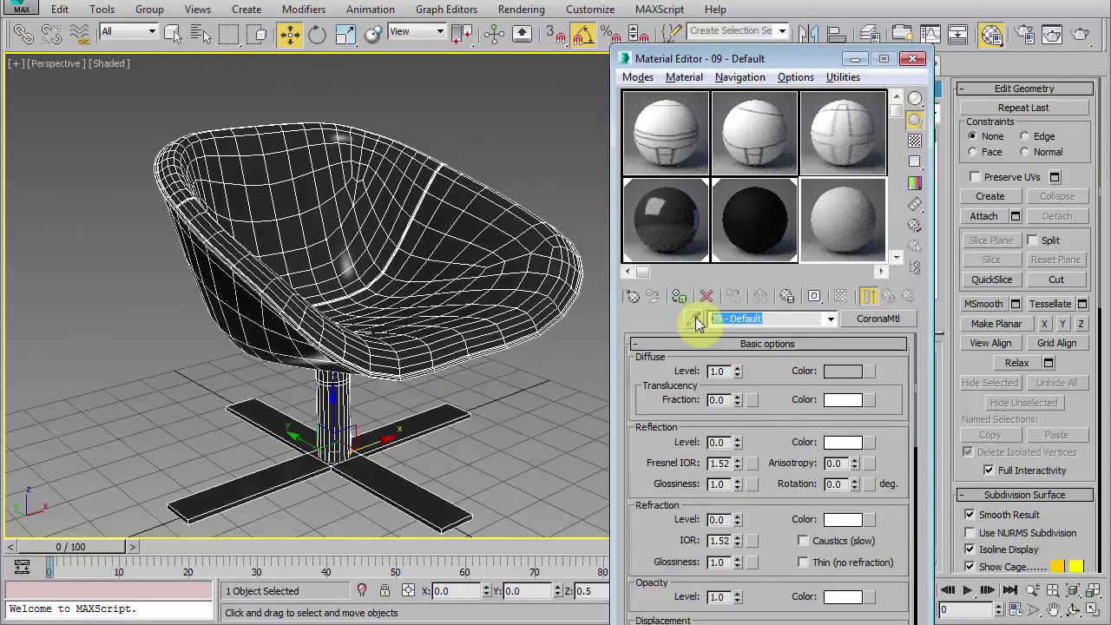
text(leather brown)
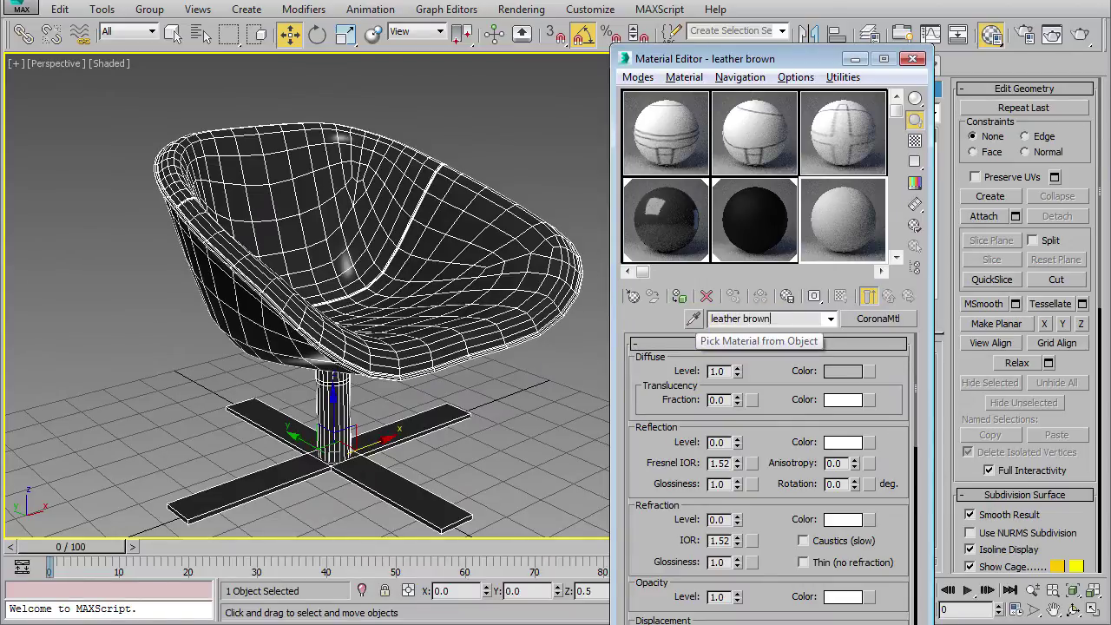
Load PELLE-ALFA-1425331-BIG.jpg as a bitmap in the leather brown diffuse slot
click(868, 375)
double_click(276, 220)
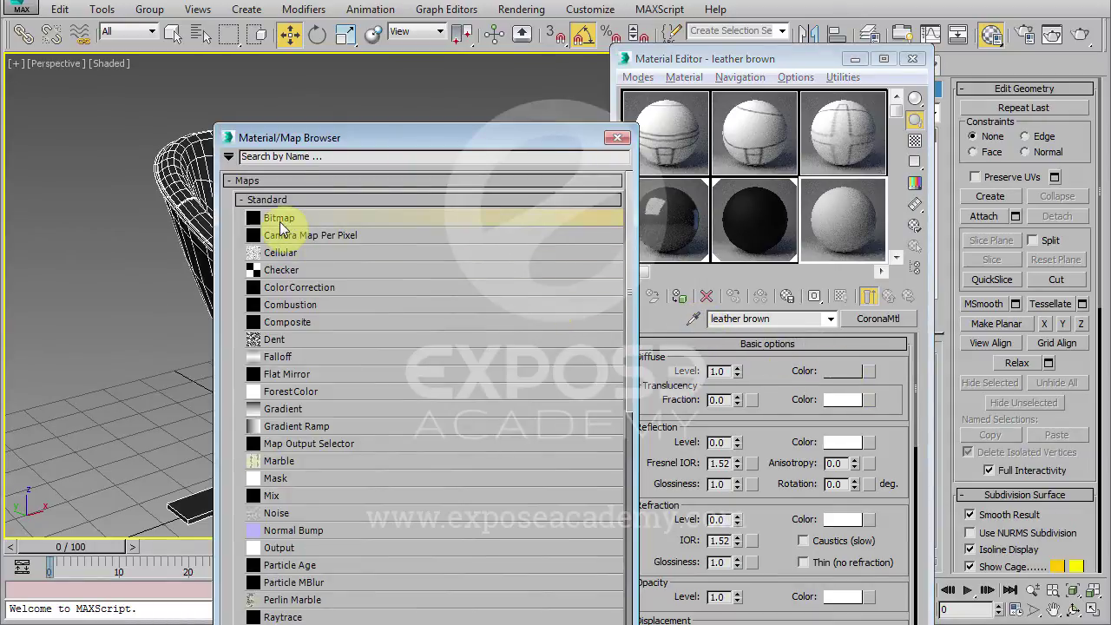
click(245, 111)
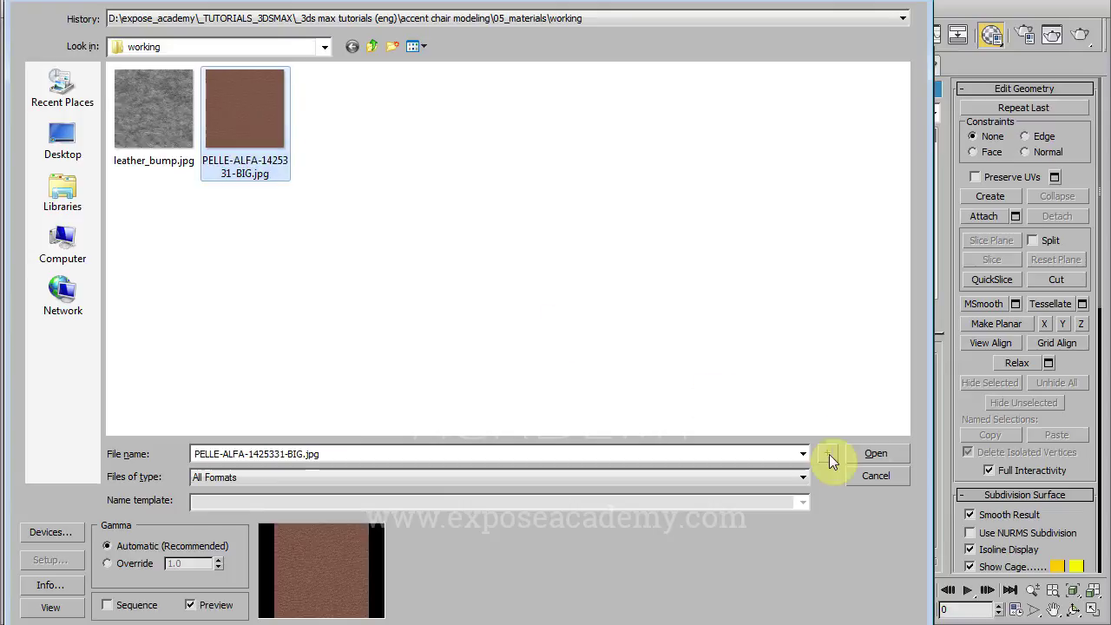
click(862, 453)
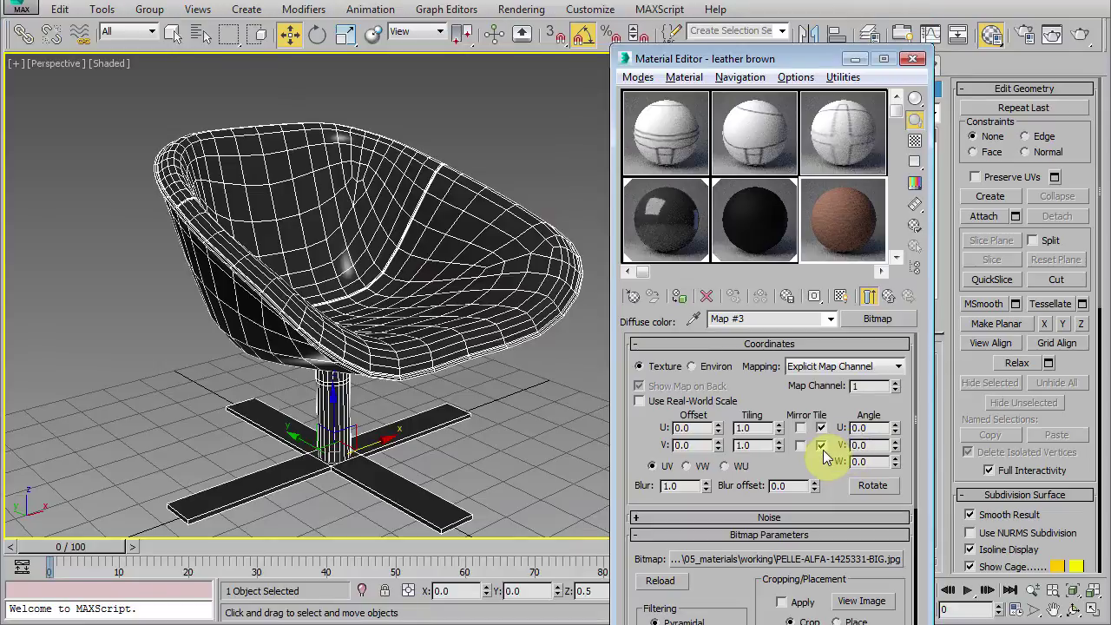
Show the leather texture in the viewport and assign leather brown to the seat shell
click(840, 299)
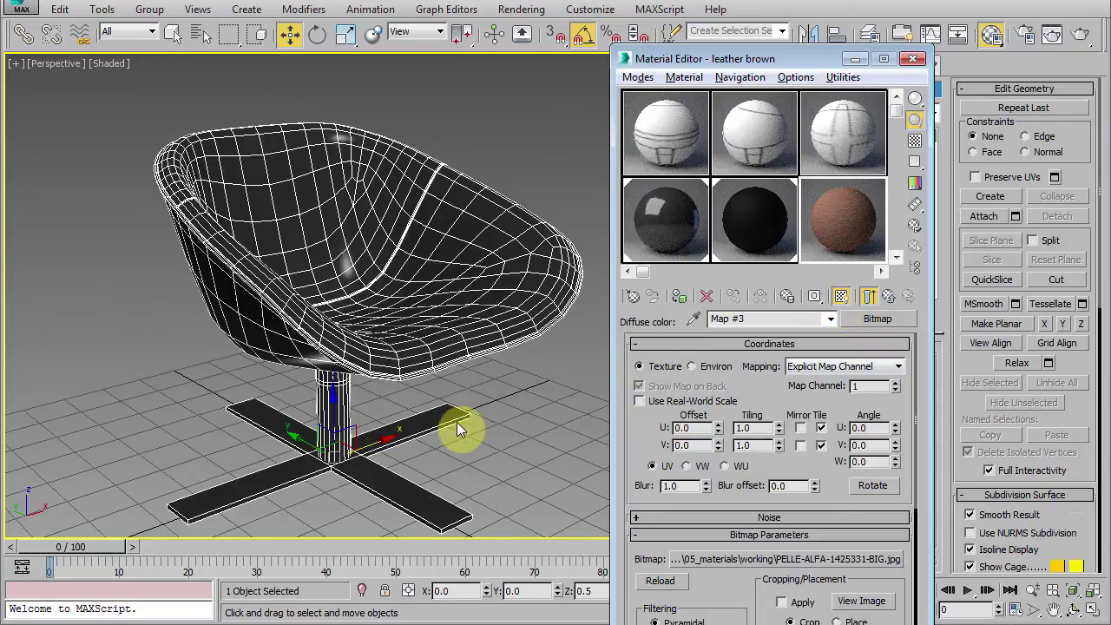
drag(793, 57, 662, 55)
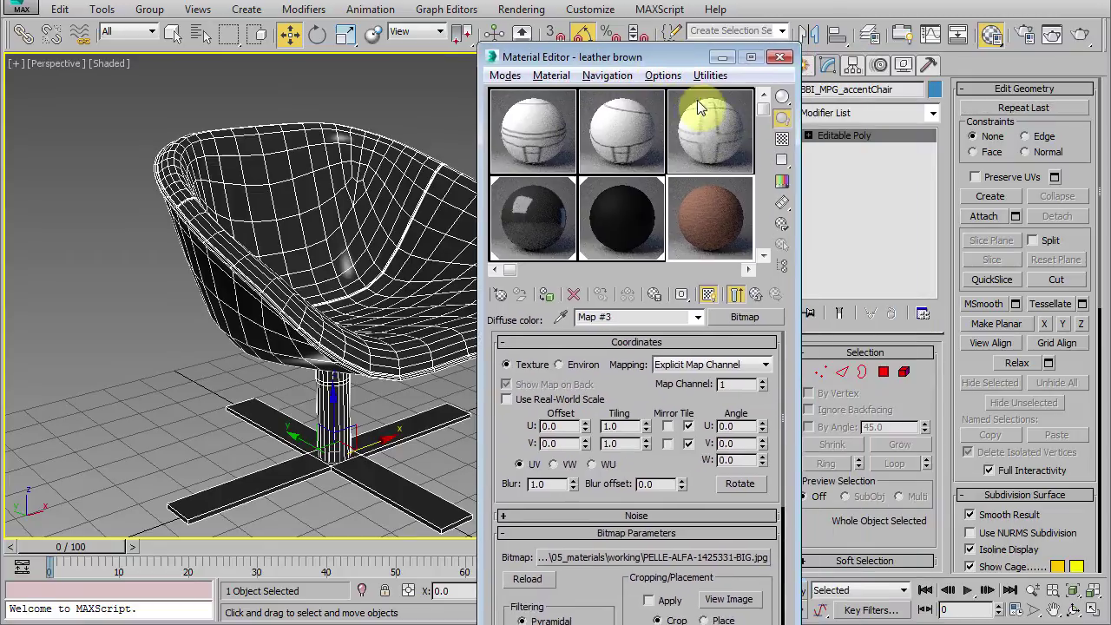
mouse_move(385, 304)
alt+middle_down()
mouse_move(354, 345)
mouse_move(417, 310)
mouse_move(419, 187)
alt+middle_up()
drag(420, 187, 152, 347)
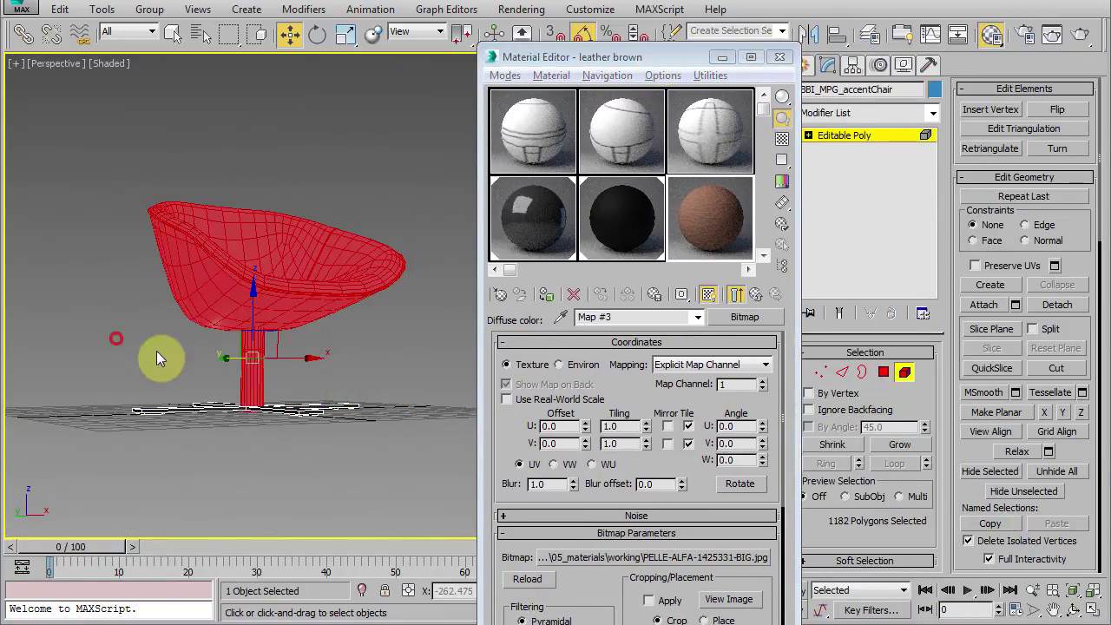
mouse_move(307, 358)
alt+middle_down()
mouse_move(330, 396)
mouse_move(434, 382)
alt+middle_up()
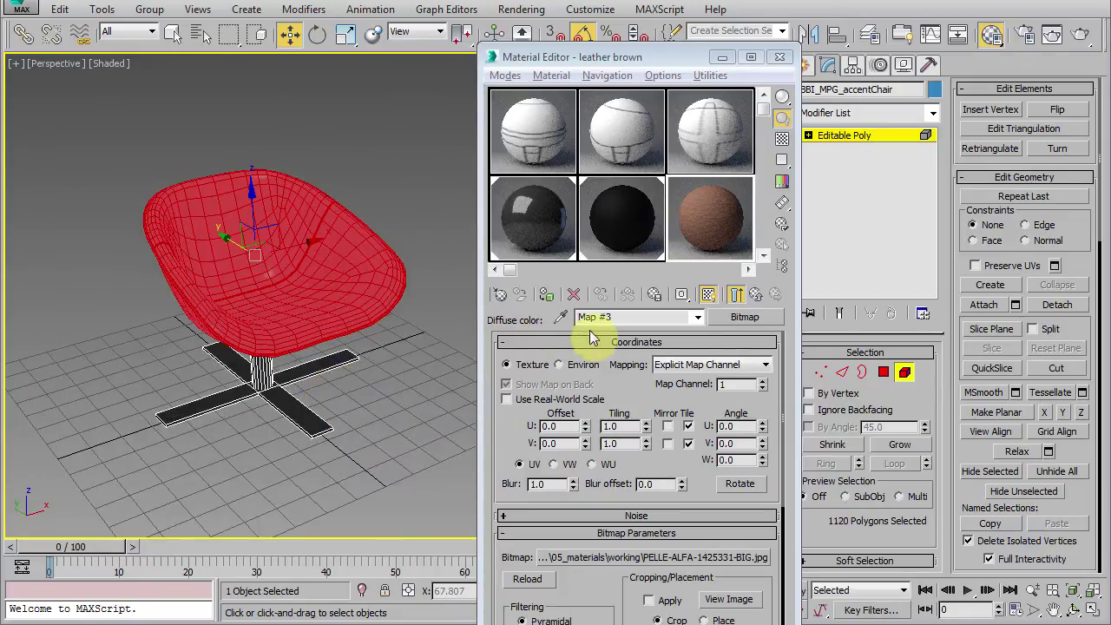
click(549, 298)
scroll(318, 292, up, 1)
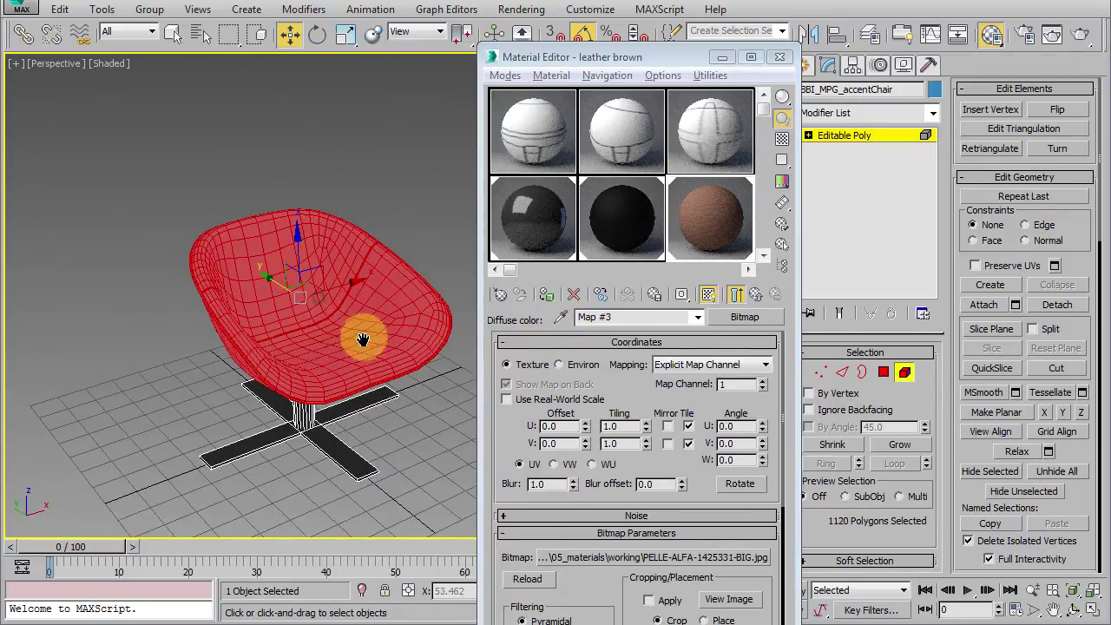
scroll(347, 329, up, 2)
scroll(344, 322, up, 3)
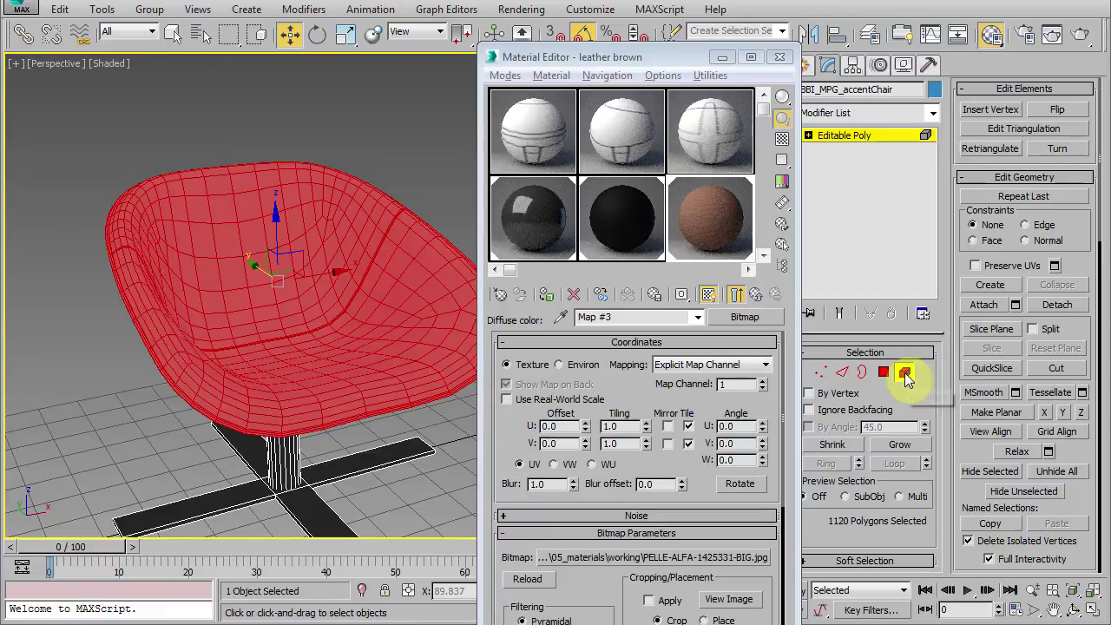
Exit polygon mode, orbit to inspect the leather-textured chair, then reselect it
click(904, 372)
click(436, 178)
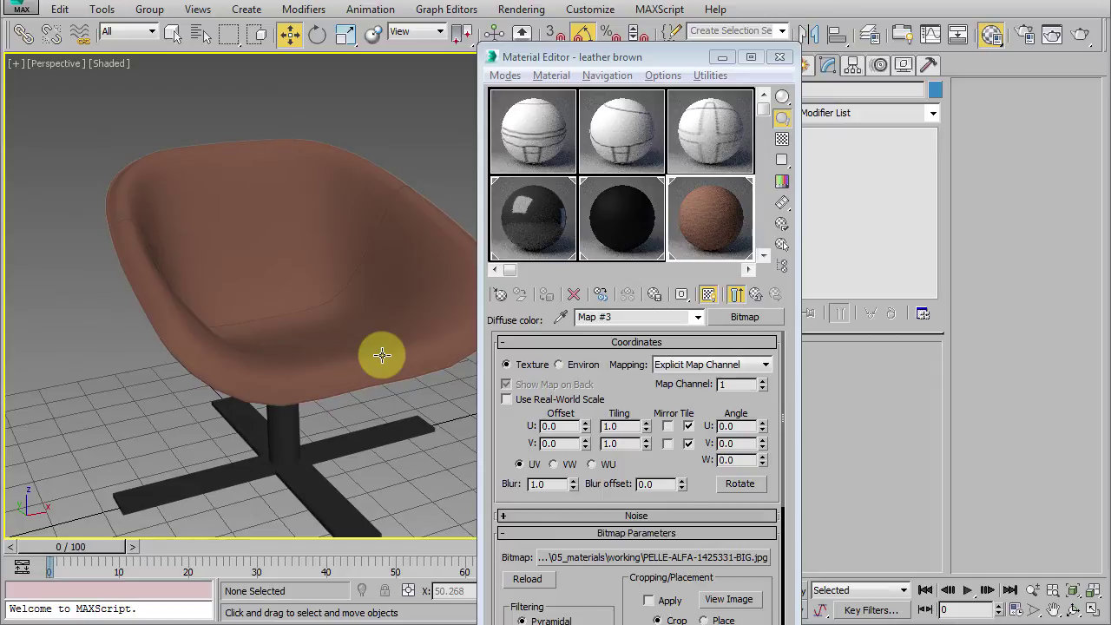
alt+middle_drag(347, 286, 396, 347)
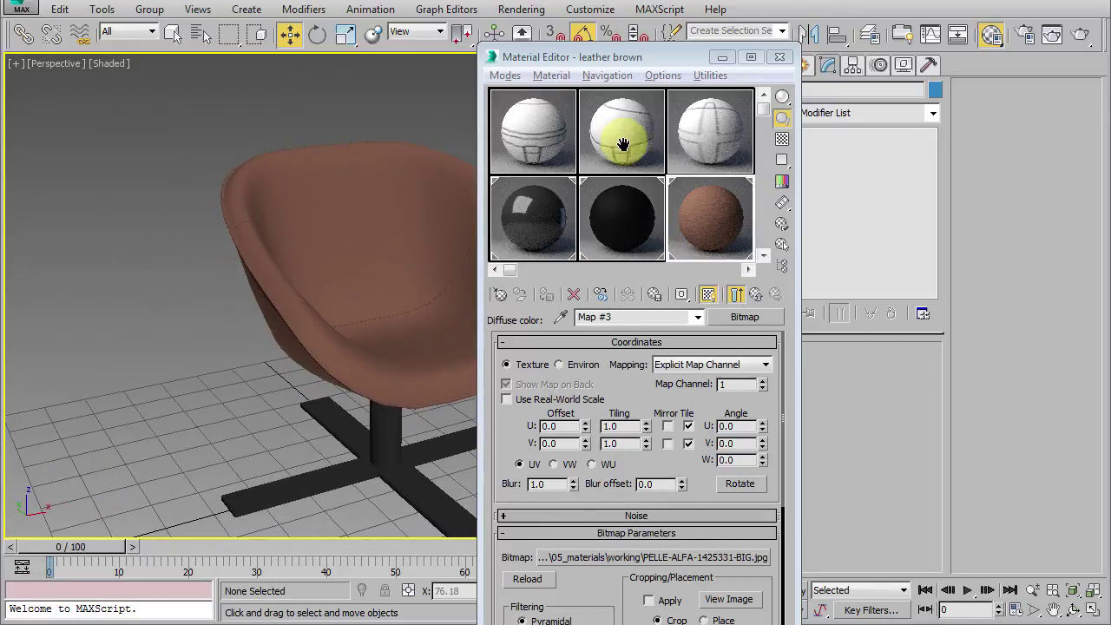
drag(651, 65, 189, 69)
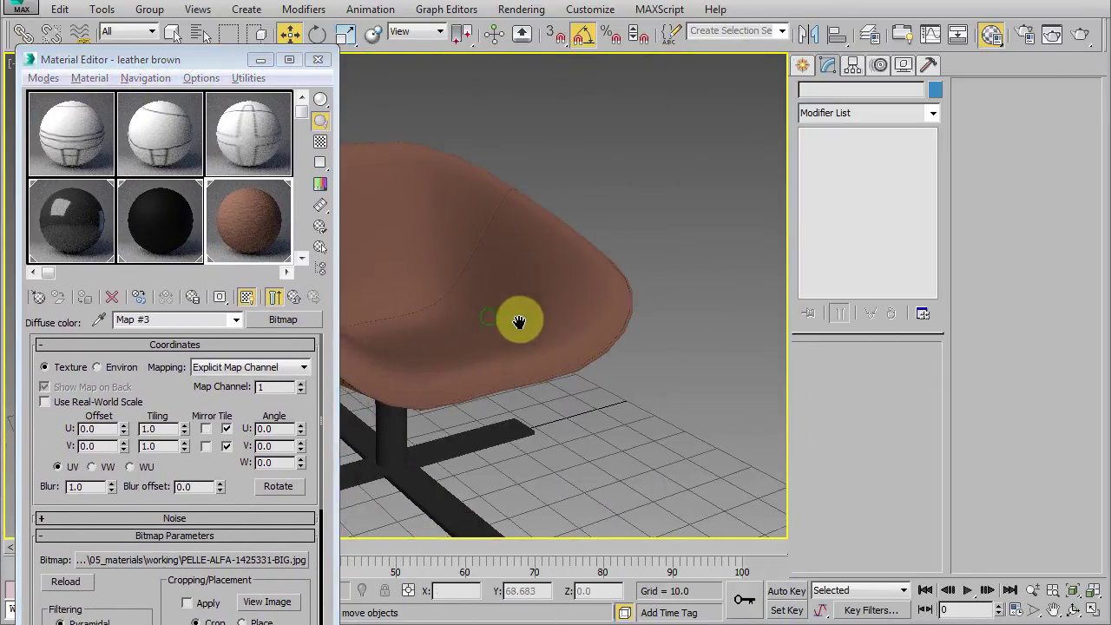
mouse_move(620, 342)
alt+middle_down()
mouse_move(595, 280)
mouse_move(617, 310)
alt+middle_up()
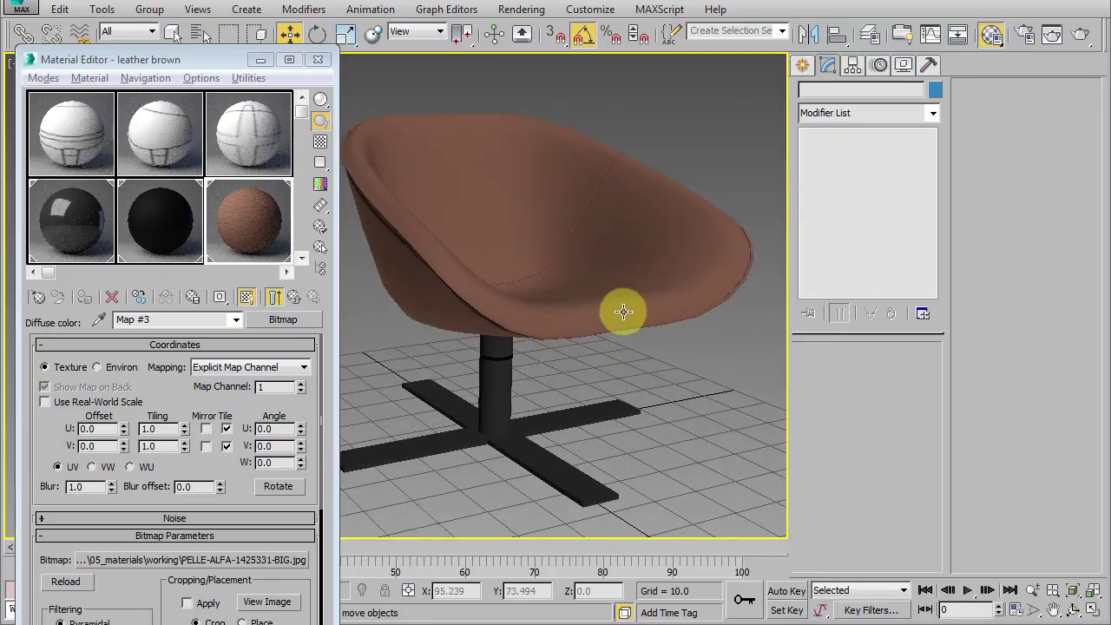
click(617, 309)
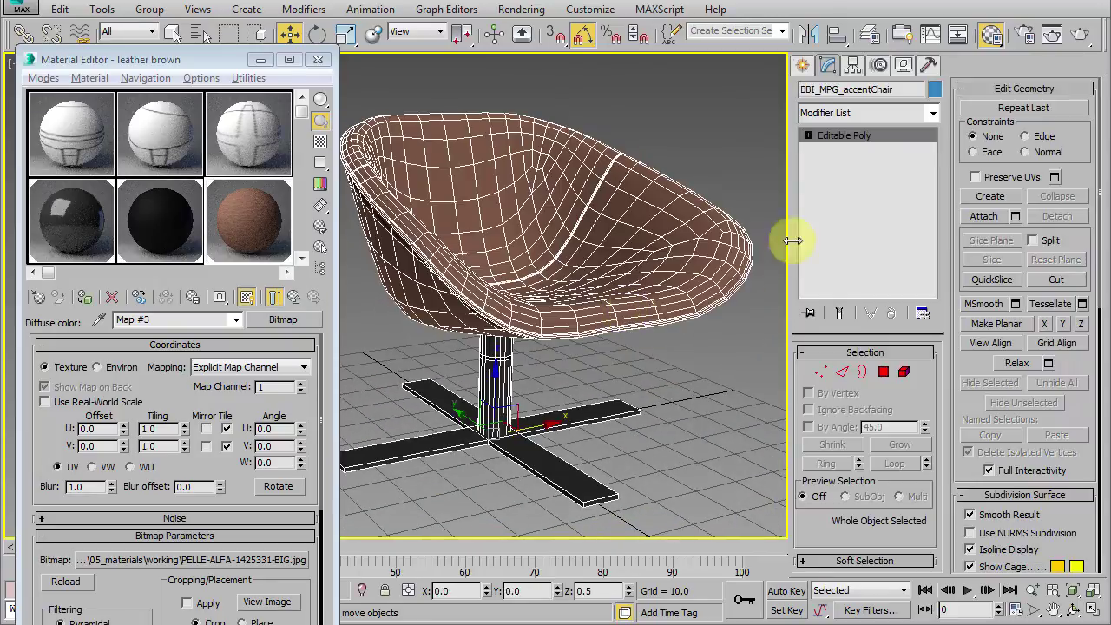
Add a UVW Map modifier to the chair
click(875, 115)
key(u)
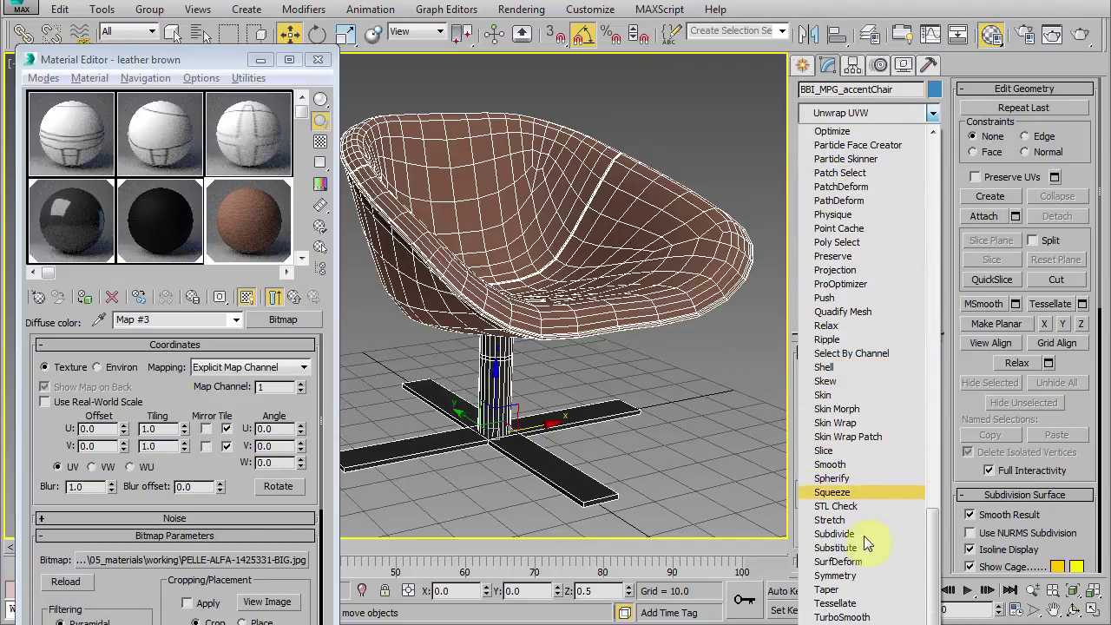
key(u)
key(Return)
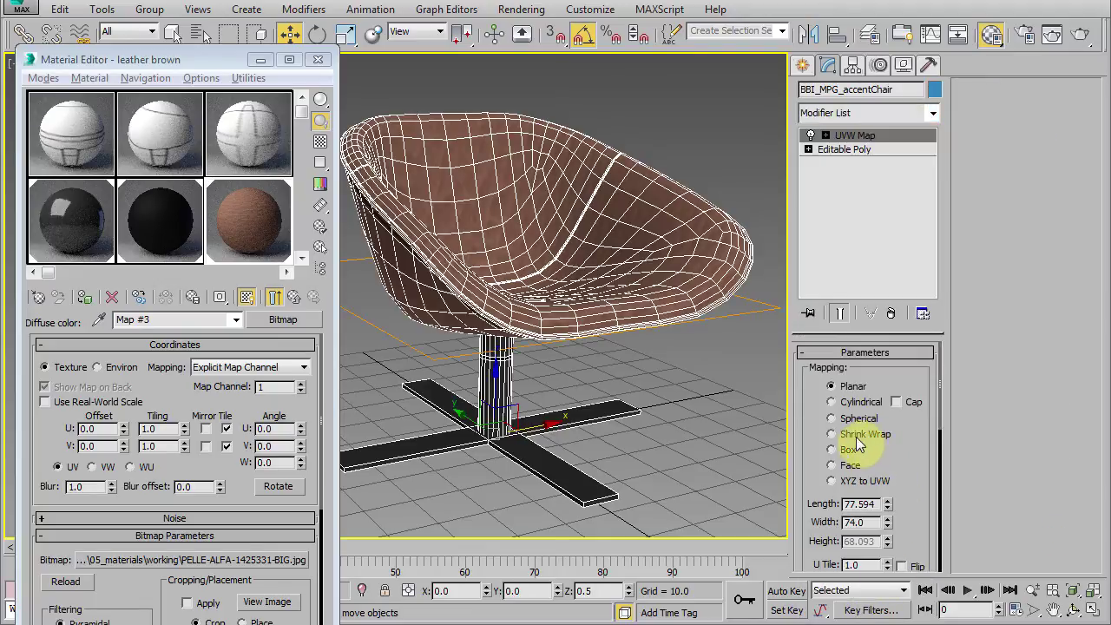
Set UVW Map to Box projection with length, width and height 100, then check the seat
click(837, 449)
drag(909, 456, 909, 401)
scroll(910, 400, down, 3)
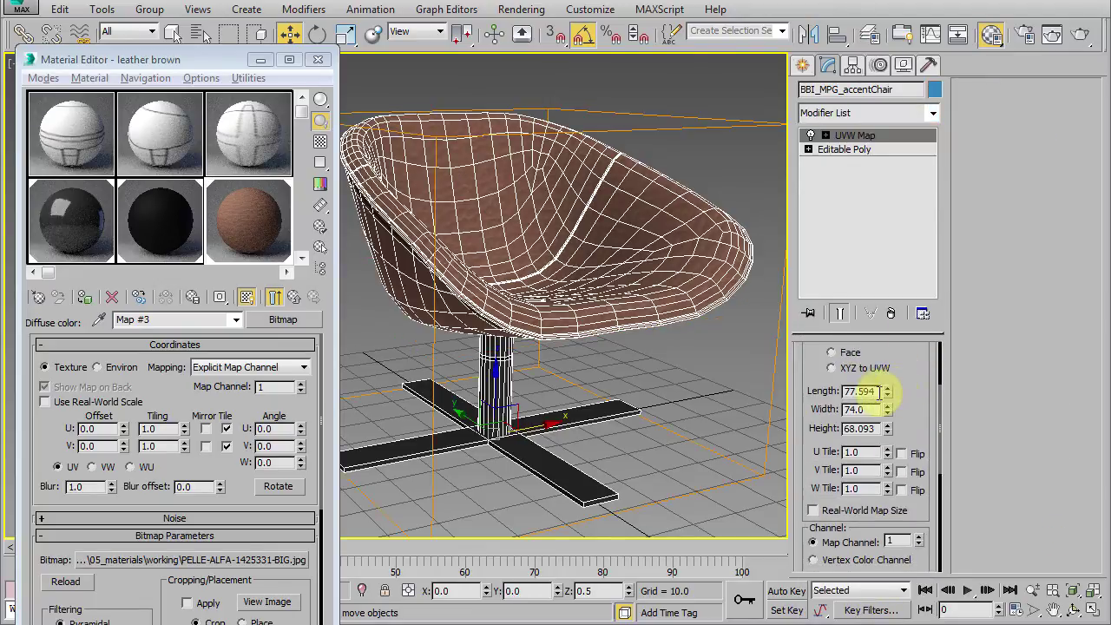
text(100)
key(Tab)
text(100)
key(Tab)
text(100)
click(868, 392)
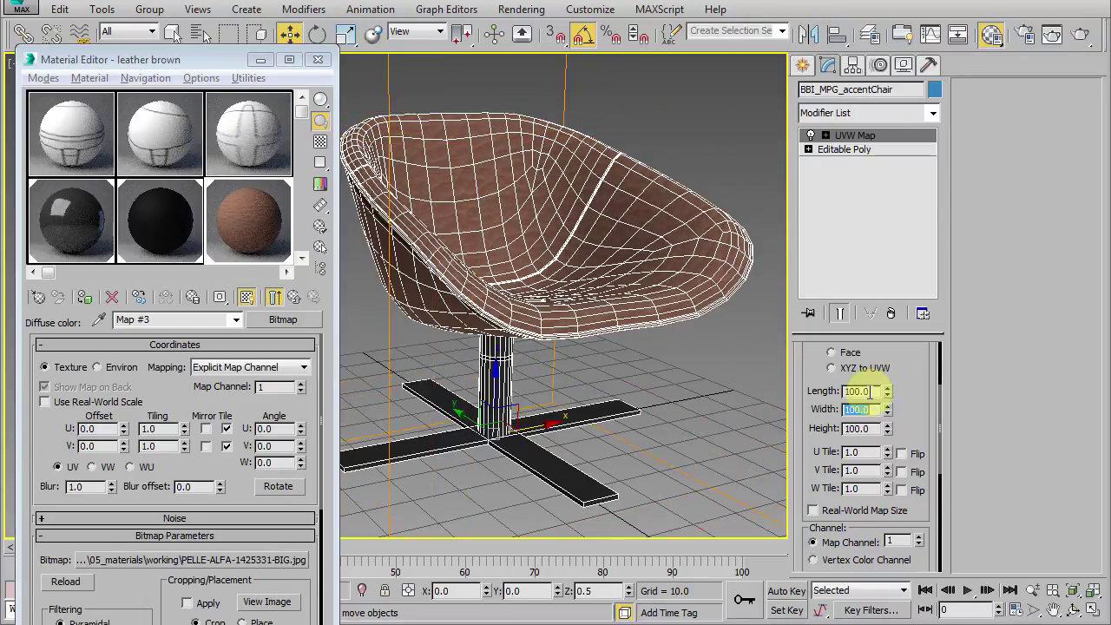
click(700, 177)
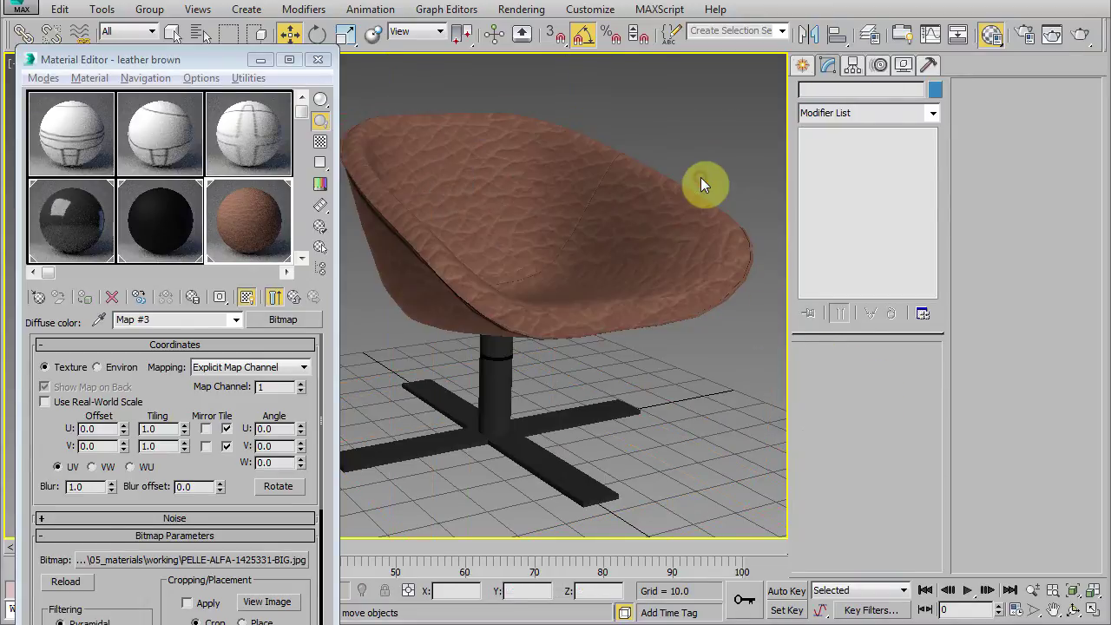
mouse_move(612, 258)
alt+middle_down()
mouse_move(525, 303)
mouse_move(570, 338)
mouse_move(594, 320)
mouse_move(583, 302)
mouse_move(588, 322)
alt+middle_up()
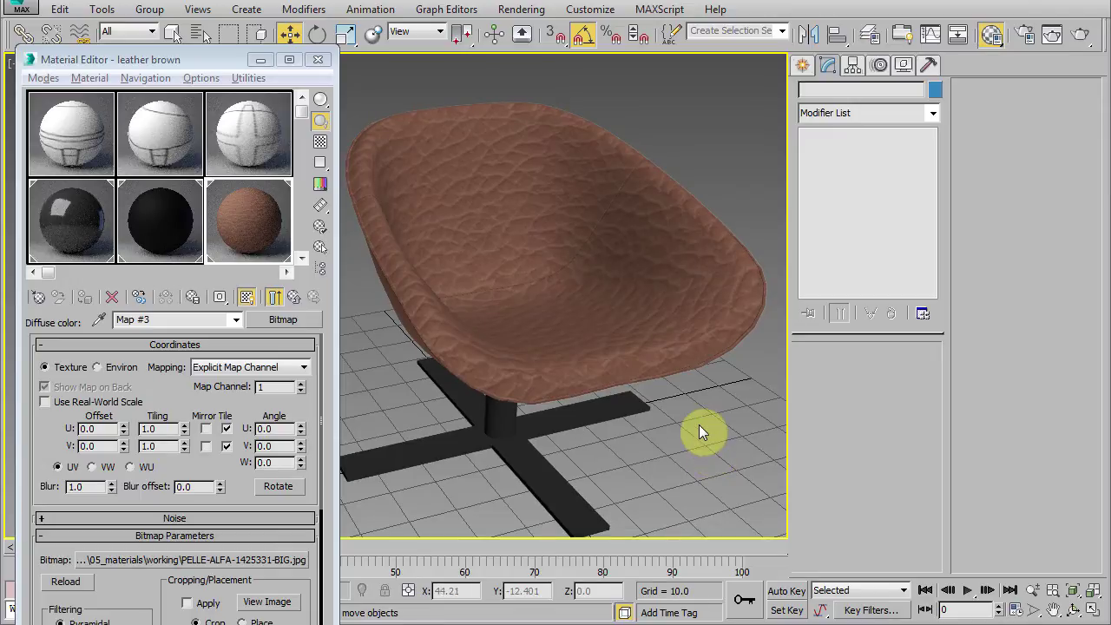
click(692, 351)
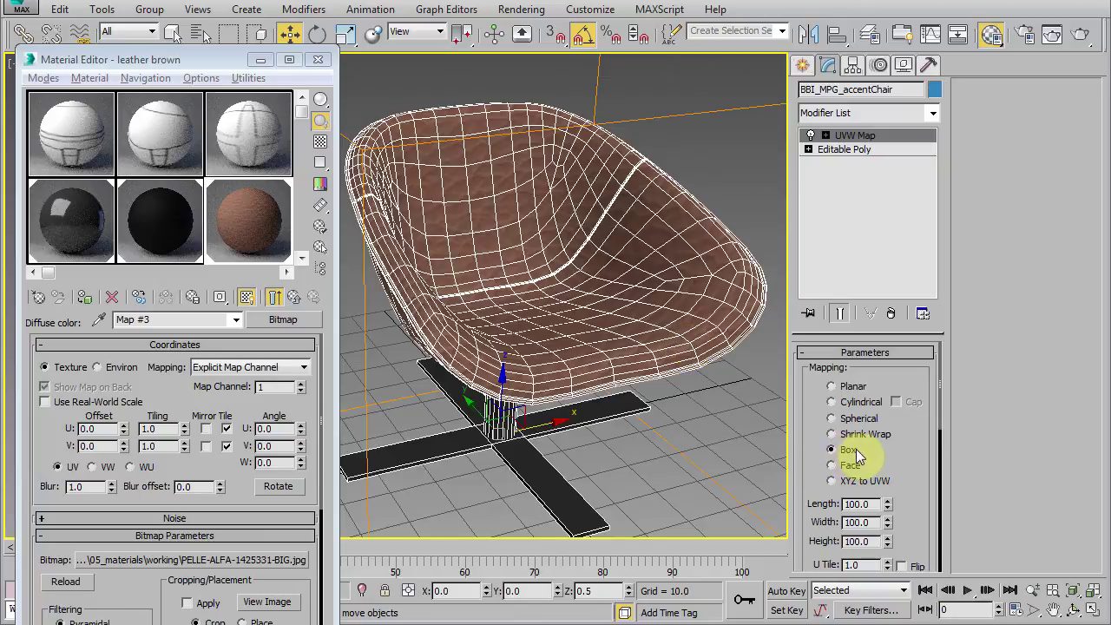
mouse_move(916, 472)
mouse_down()
mouse_move(917, 438)
mouse_move(846, 377)
mouse_up()
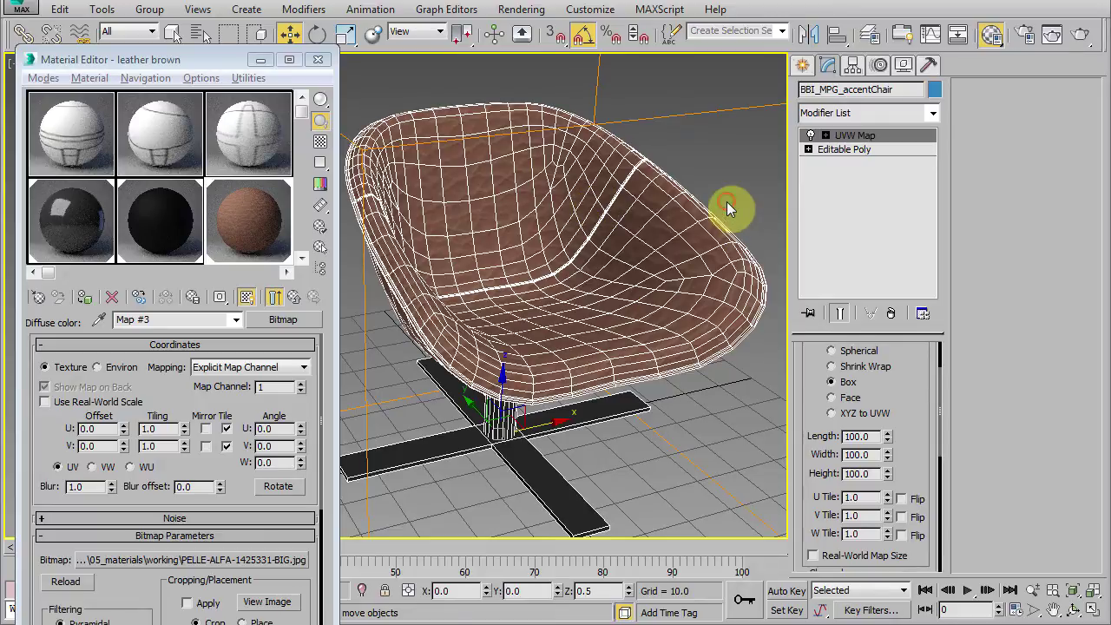
click(727, 203)
click(703, 289)
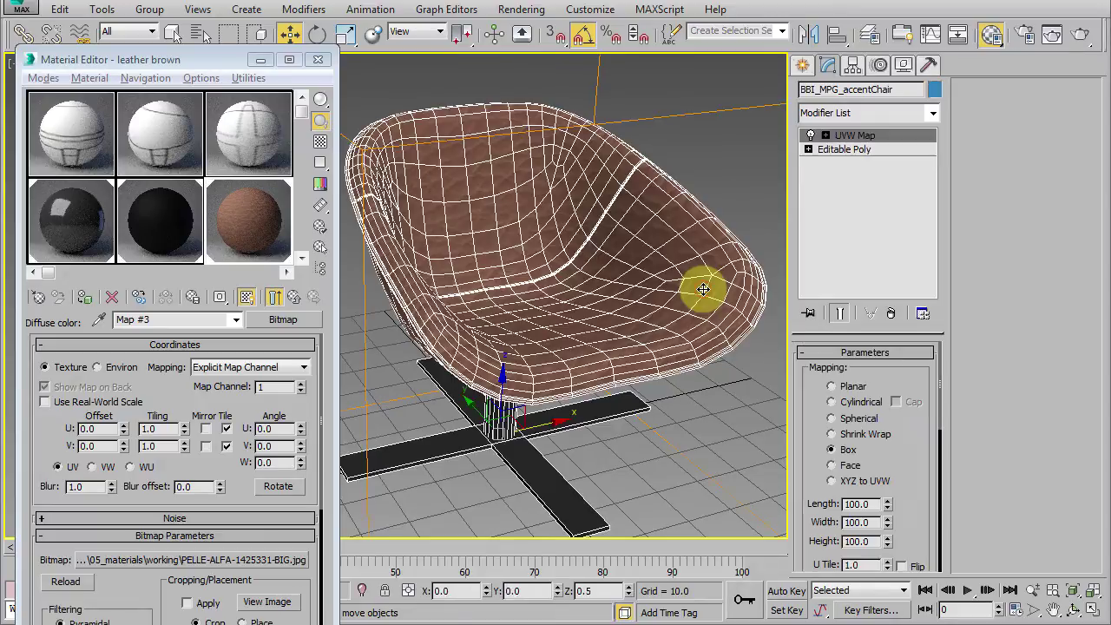
mouse_move(926, 495)
mouse_down()
mouse_move(922, 458)
mouse_move(889, 429)
mouse_move(879, 444)
mouse_up()
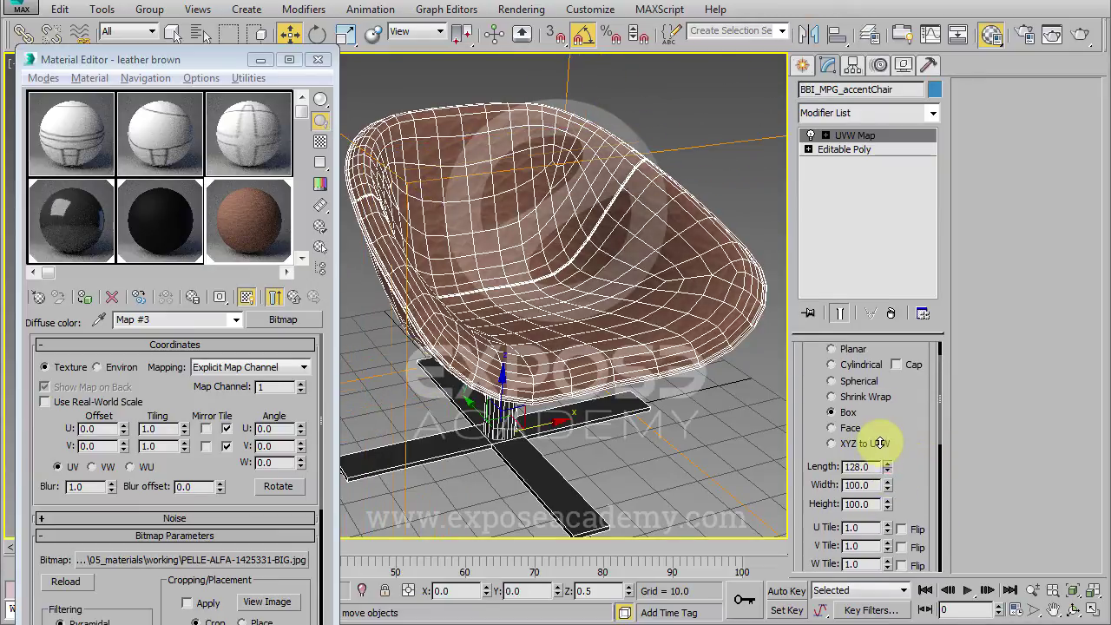
double_click(876, 466)
text(10)
key(Return)
text(100)
key(Return)
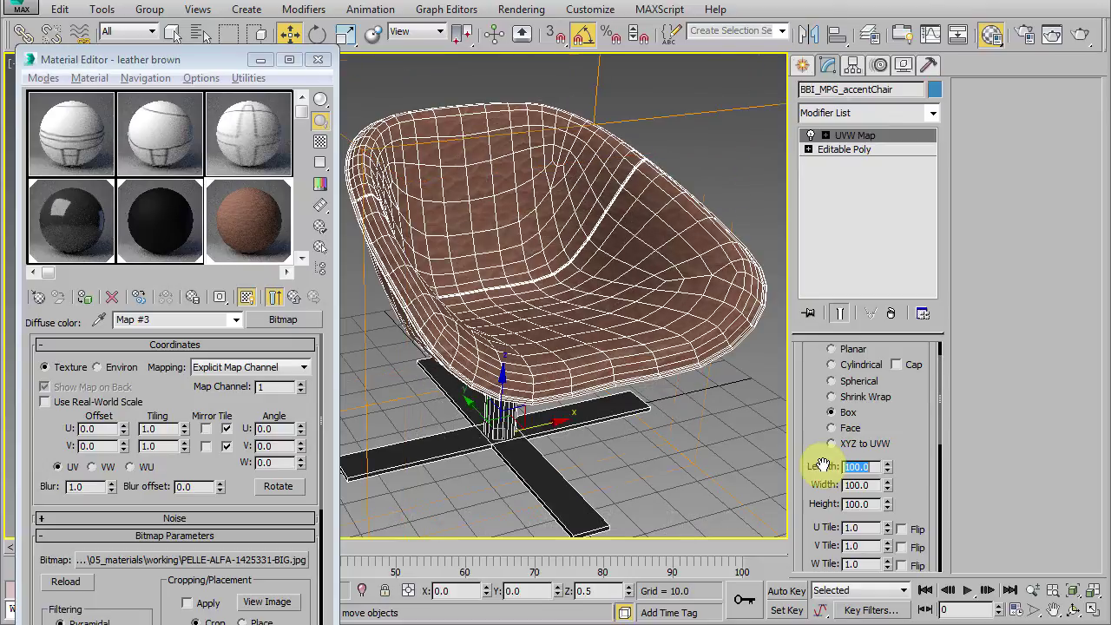
click(742, 422)
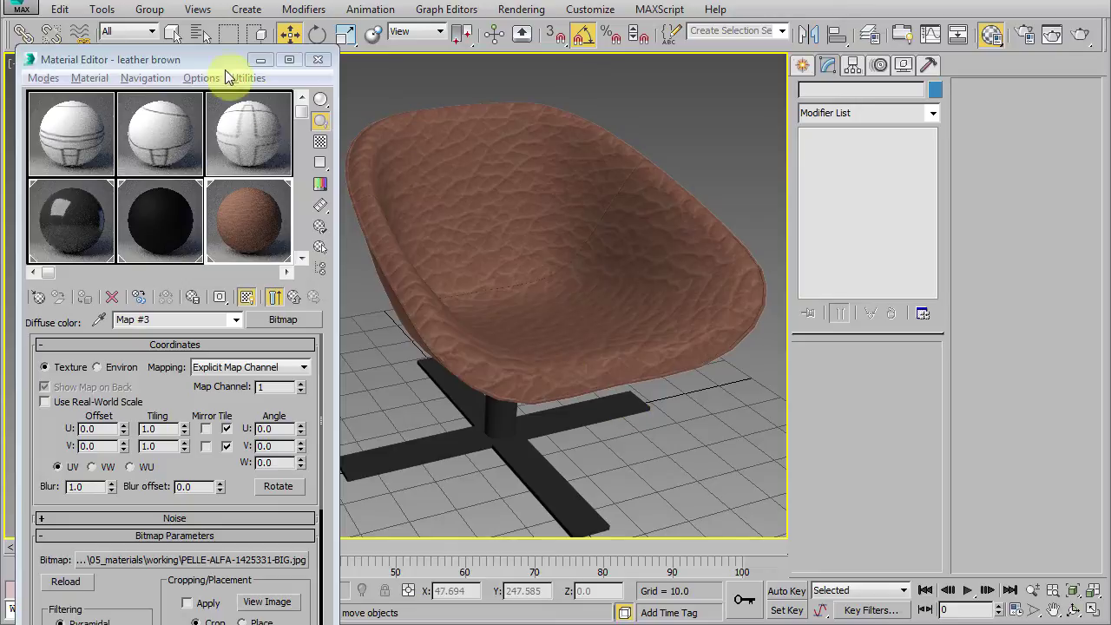
drag(215, 61, 217, 43)
click(243, 200)
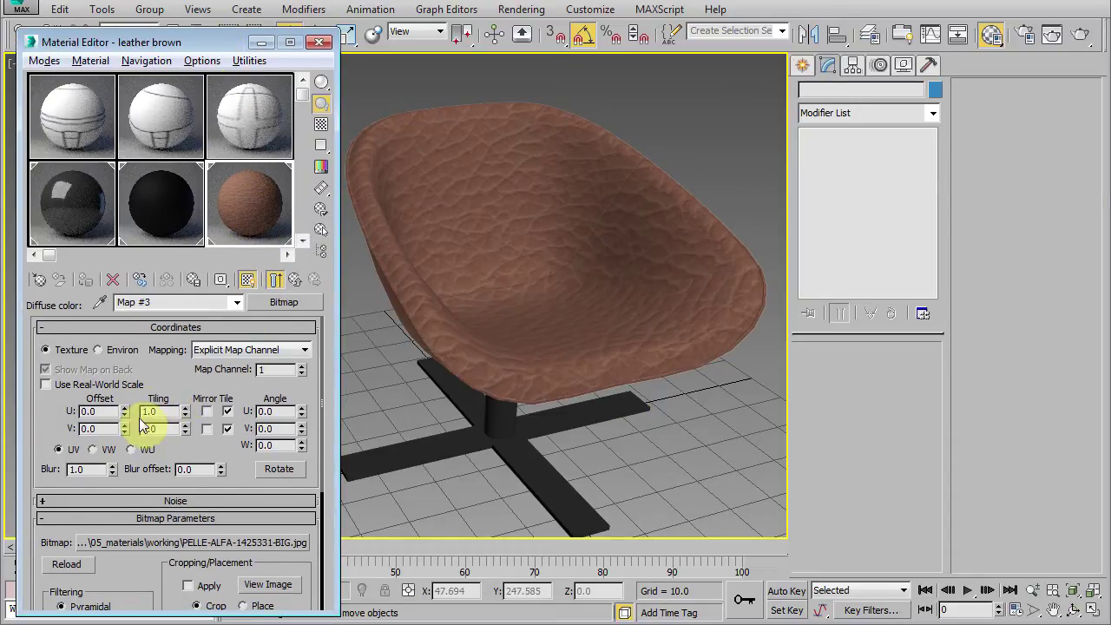
drag(162, 414, 137, 412)
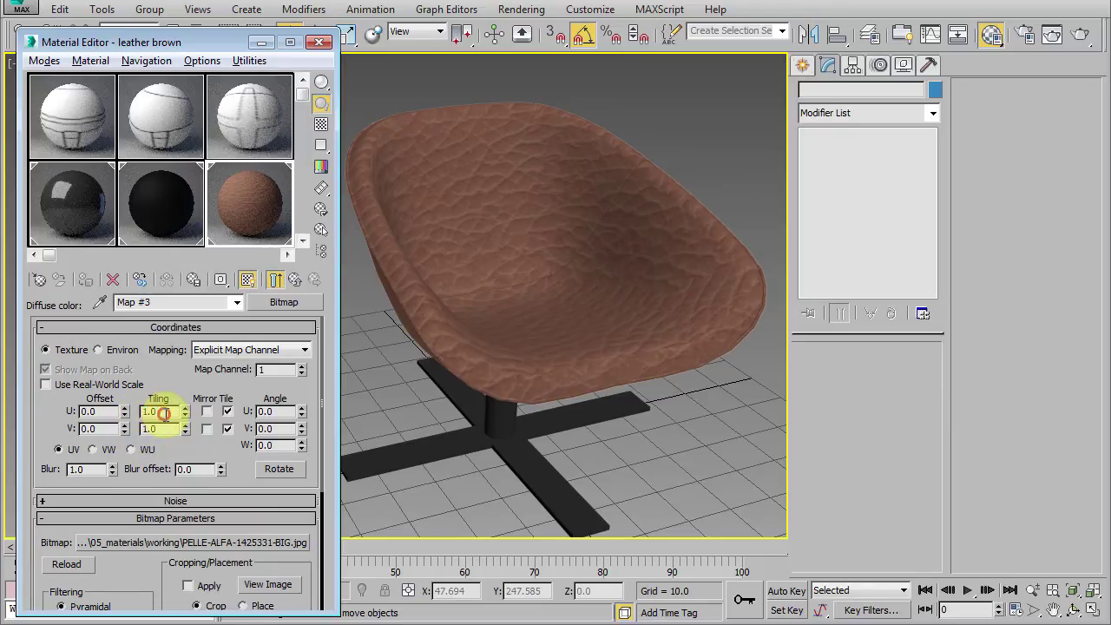
click(519, 354)
scroll(539, 322, down, 3)
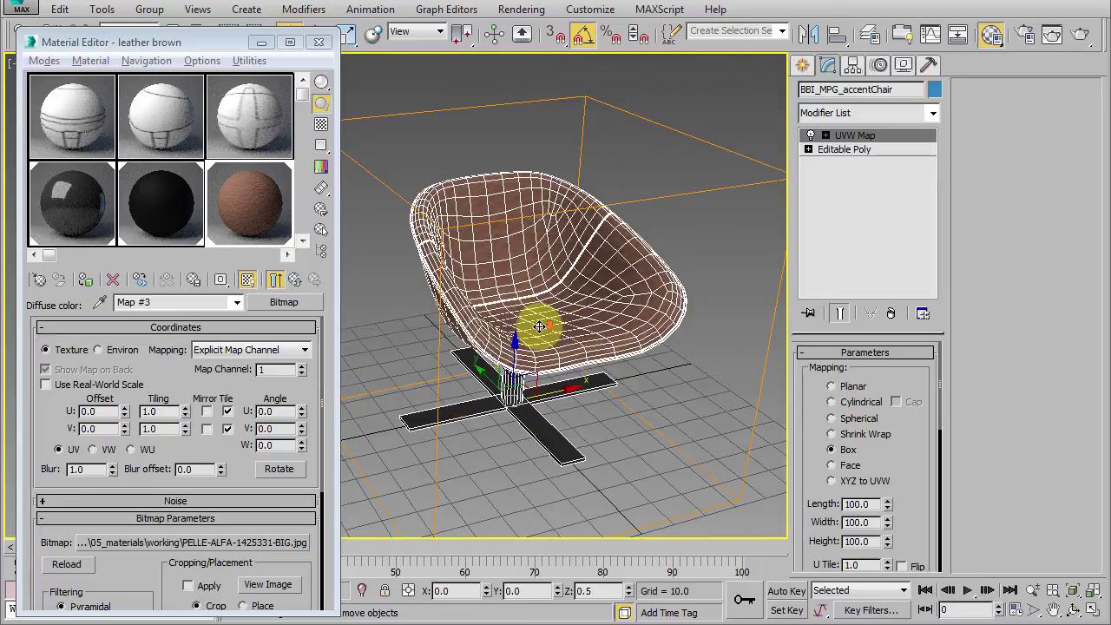
scroll(539, 326, down, 2)
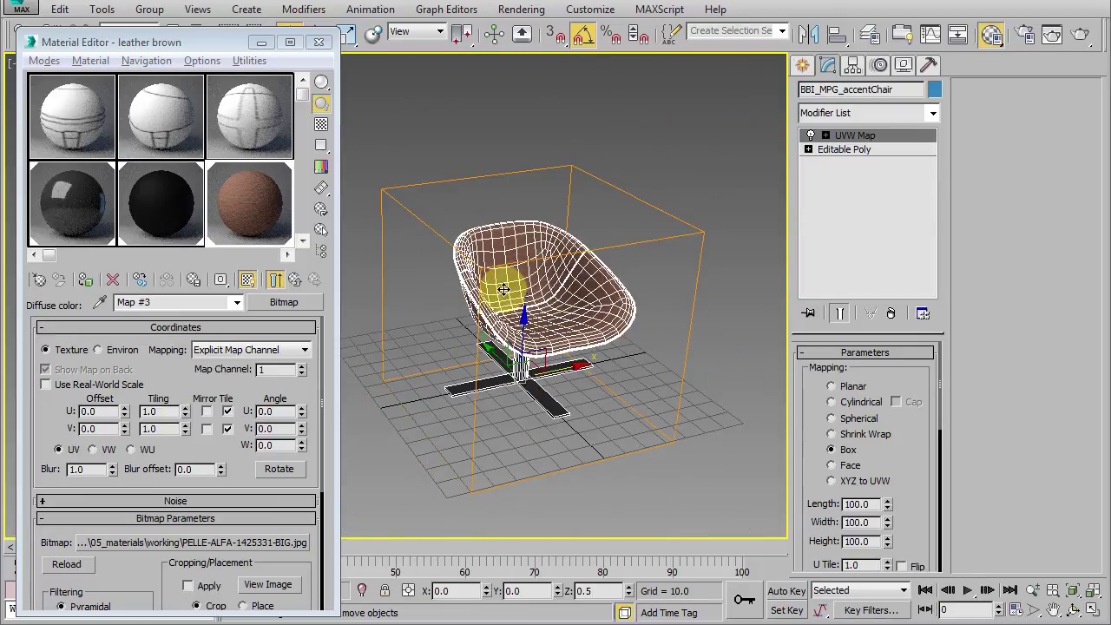
alt+middle_drag(715, 396, 711, 372)
scroll(599, 343, up, 3)
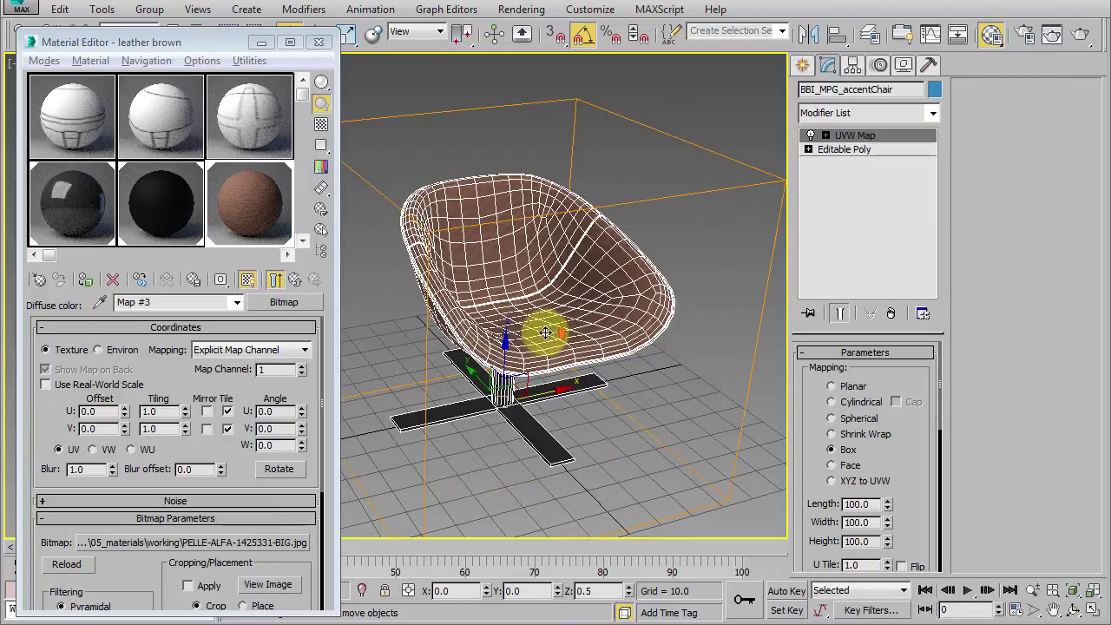
click(386, 325)
Try a leather bitmap tiling of 10 and inspect the chair seat
mouse_move(186, 411)
mouse_down()
mouse_move(192, 378)
mouse_move(192, 390)
mouse_move(200, 383)
mouse_up()
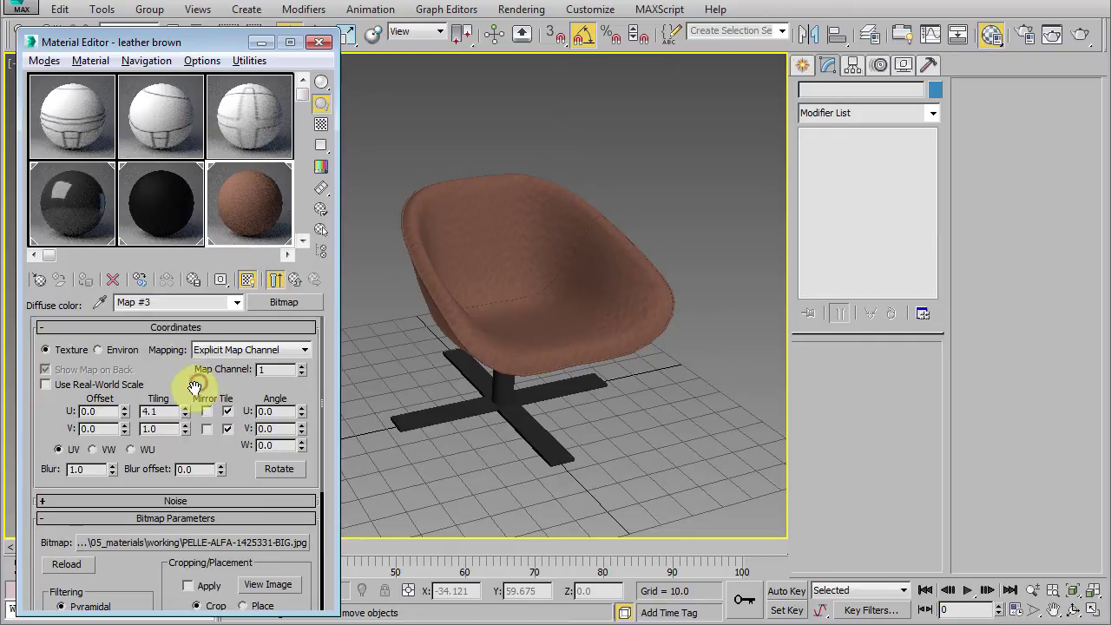
drag(152, 412, 134, 412)
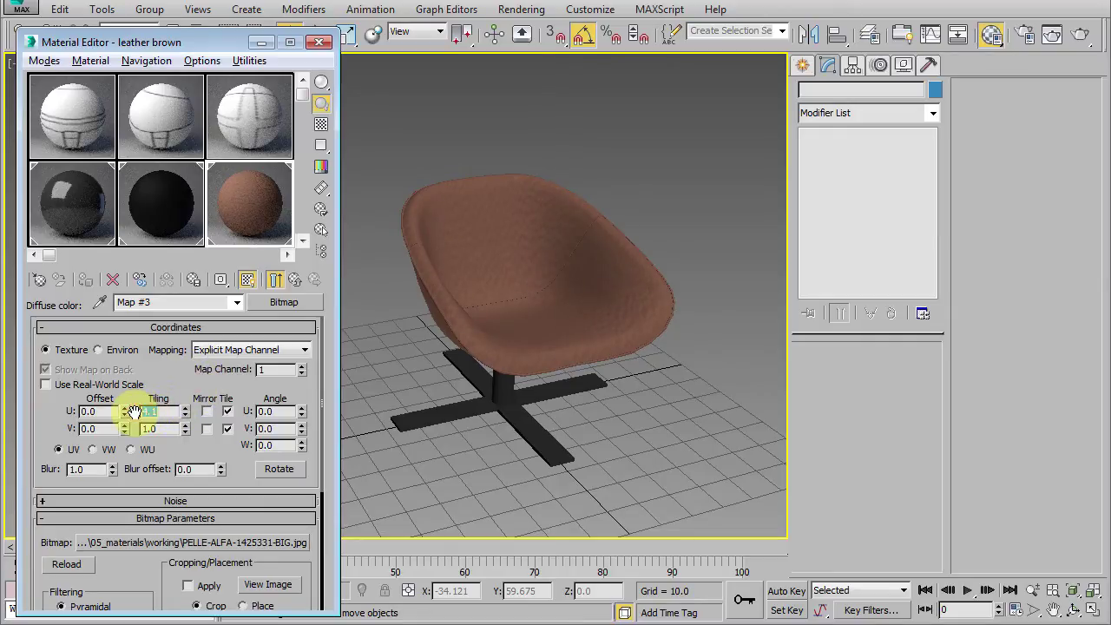
text(10)
key(Tab)
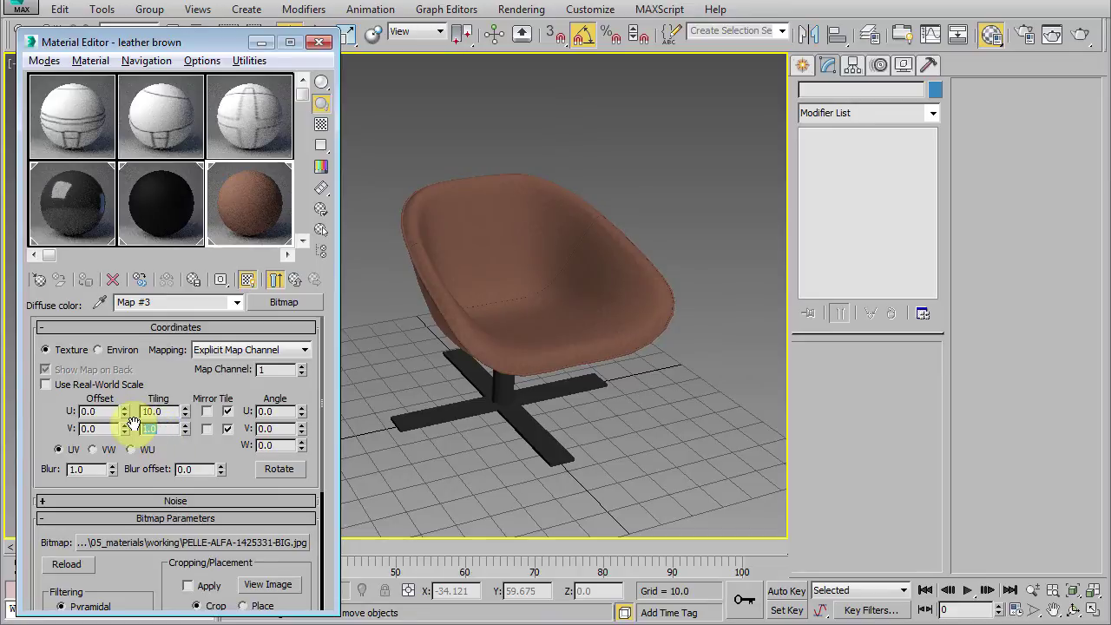
text(10)
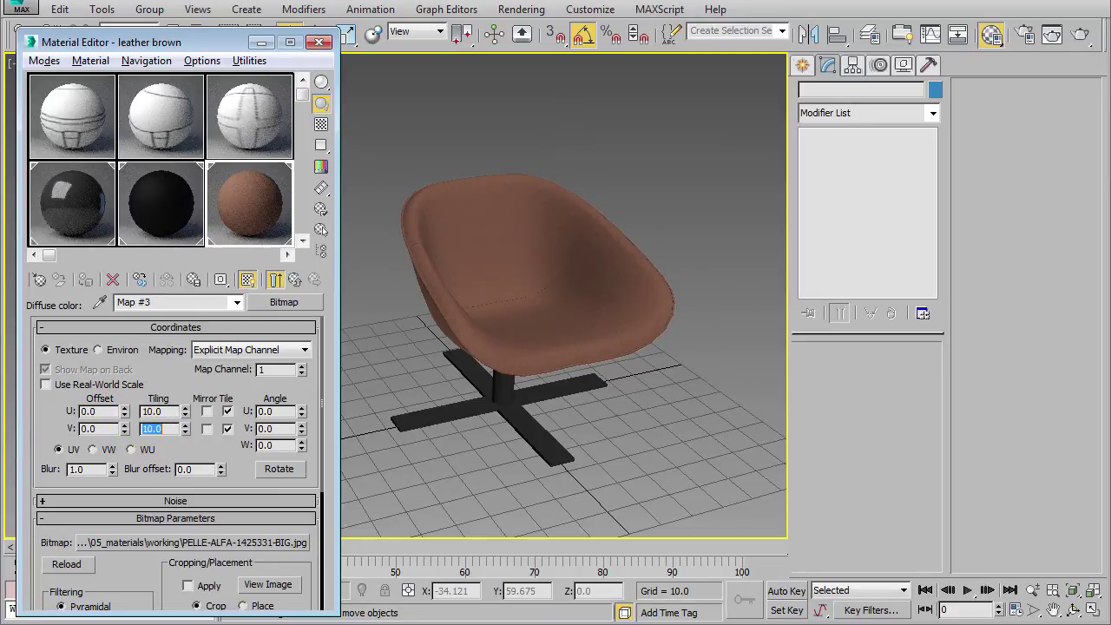
scroll(500, 369, up, 4)
scroll(505, 345, up, 3)
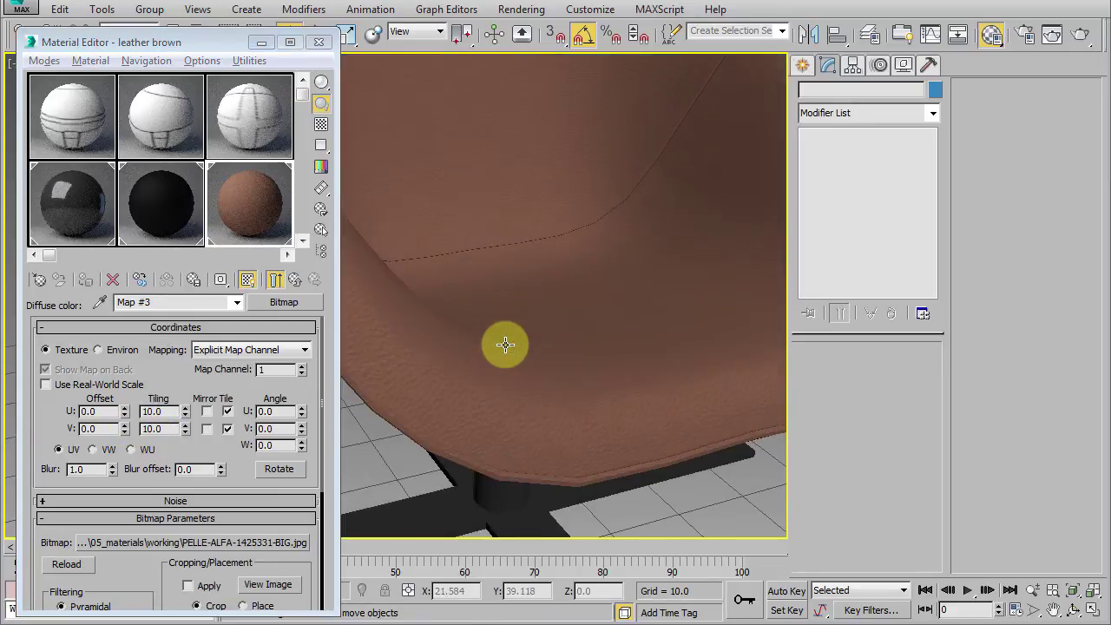
scroll(505, 345, up, 2)
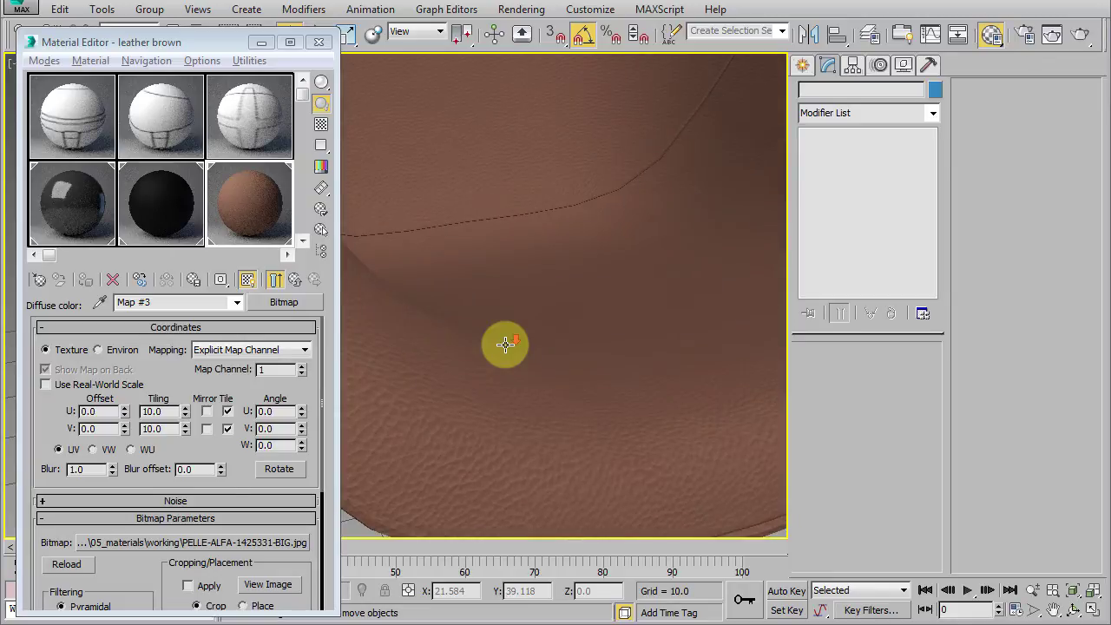
scroll(505, 345, down, 2)
scroll(504, 345, down, 2)
scroll(518, 355, down, 2)
scroll(519, 371, down, 2)
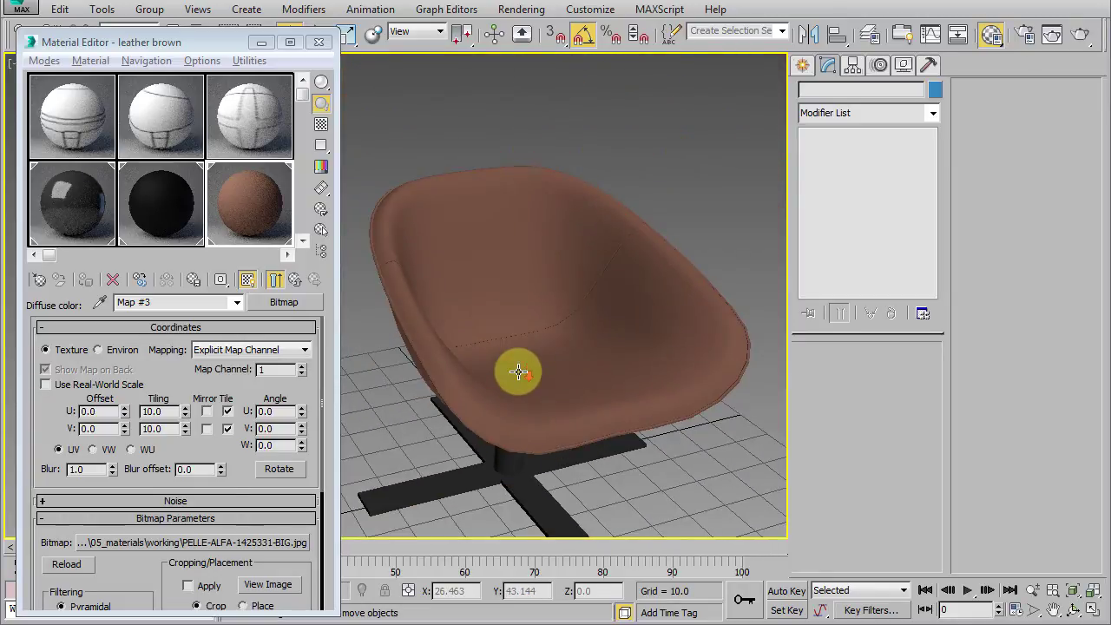
scroll(476, 266, up, 4)
scroll(475, 266, up, 2)
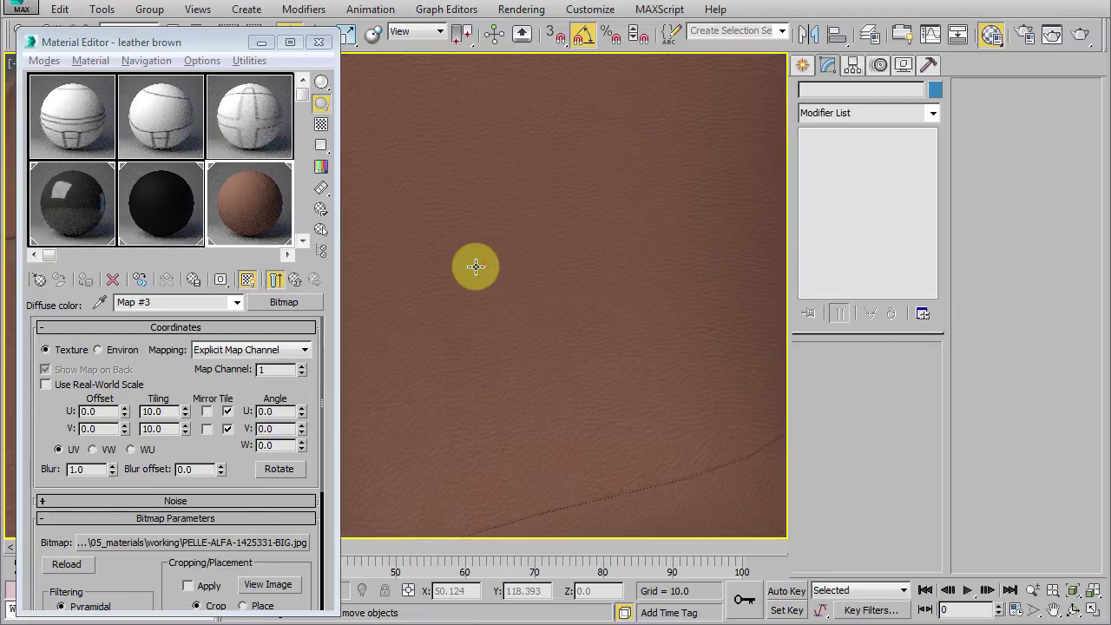
scroll(475, 267, down, 5)
mouse_move(508, 330)
alt+middle_down()
mouse_move(516, 312)
mouse_move(388, 322)
alt+middle_up()
Set the leather bitmap's U and V tiling to 8
double_click(165, 412)
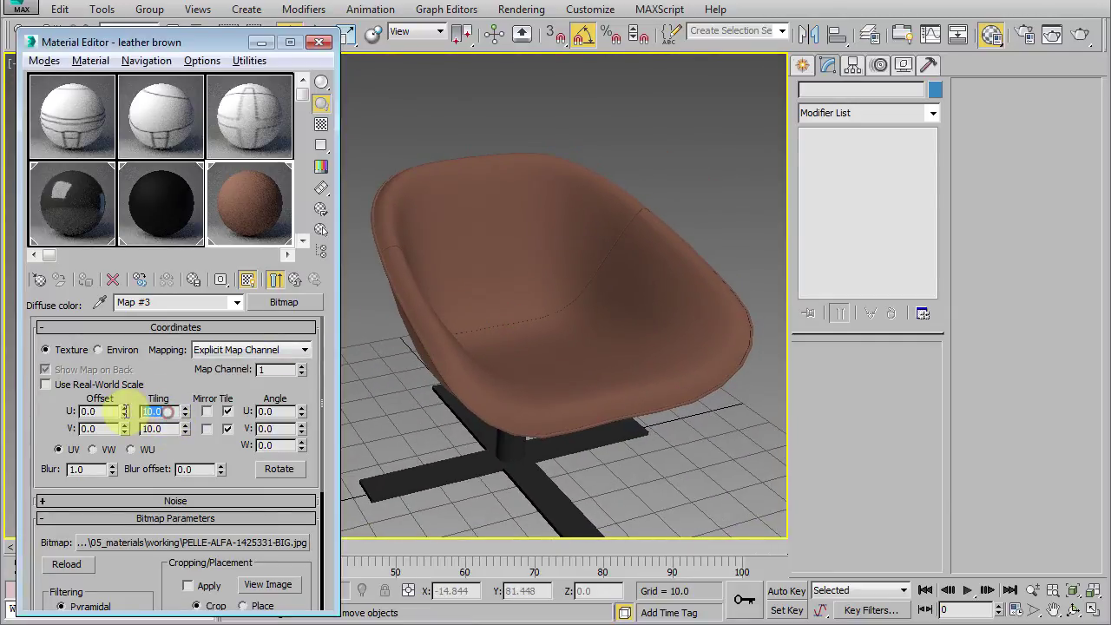
text(8)
double_click(172, 428)
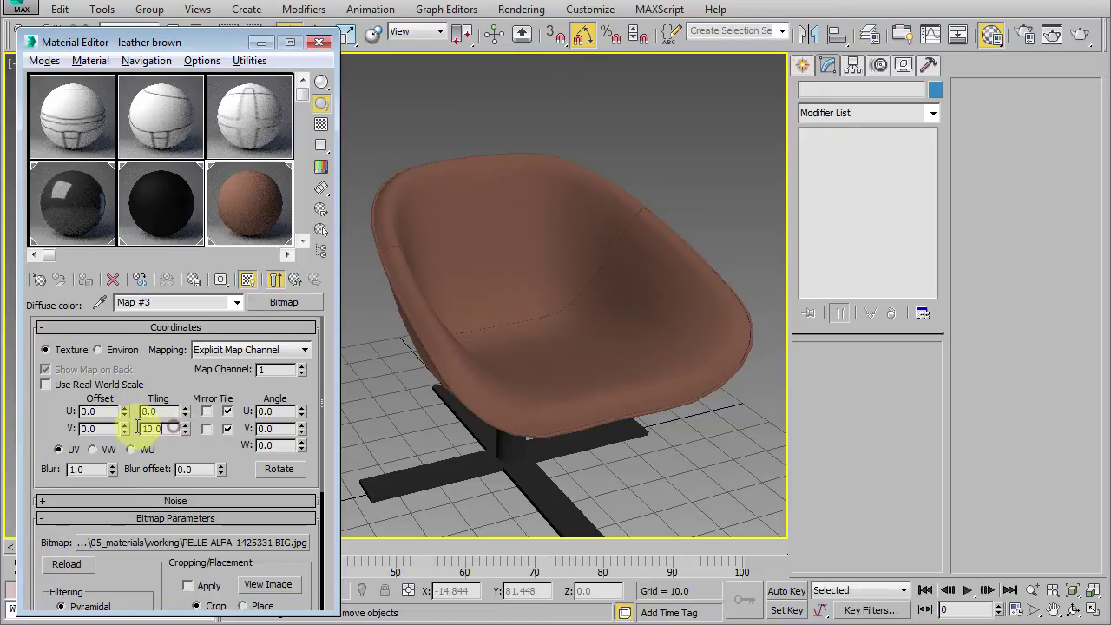
text(8)
key(Return)
scroll(508, 375, up, 3)
scroll(509, 376, up, 2)
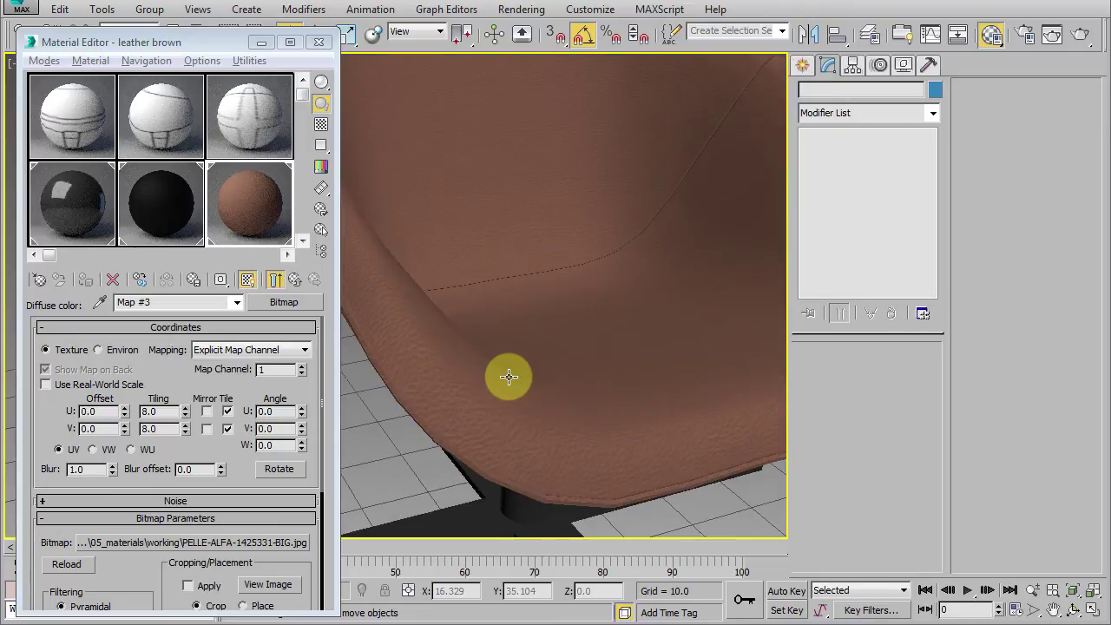
scroll(508, 376, down, 2)
scroll(509, 376, down, 3)
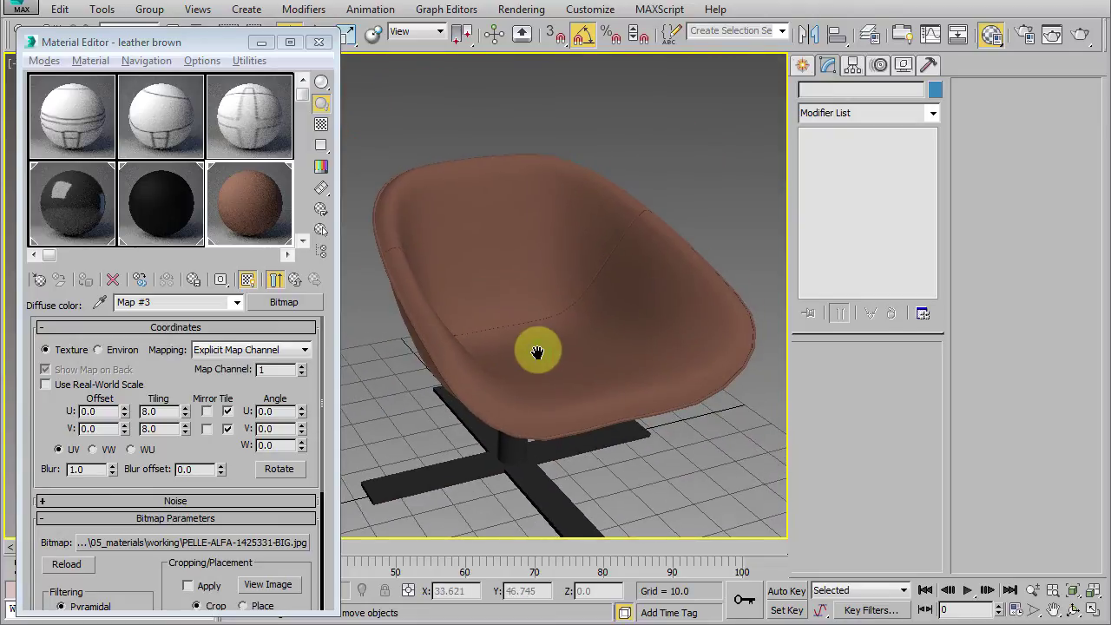
Load leather_bump.jpg as a Bitmap in the Reflection Color slot and show it in the viewport
click(299, 284)
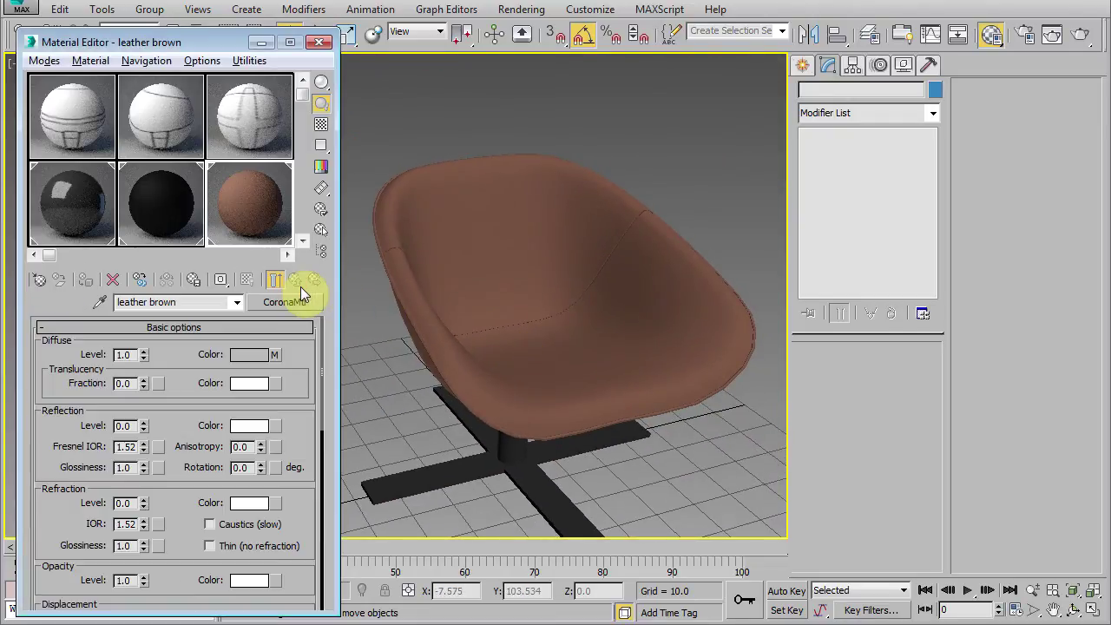
drag(305, 368, 310, 345)
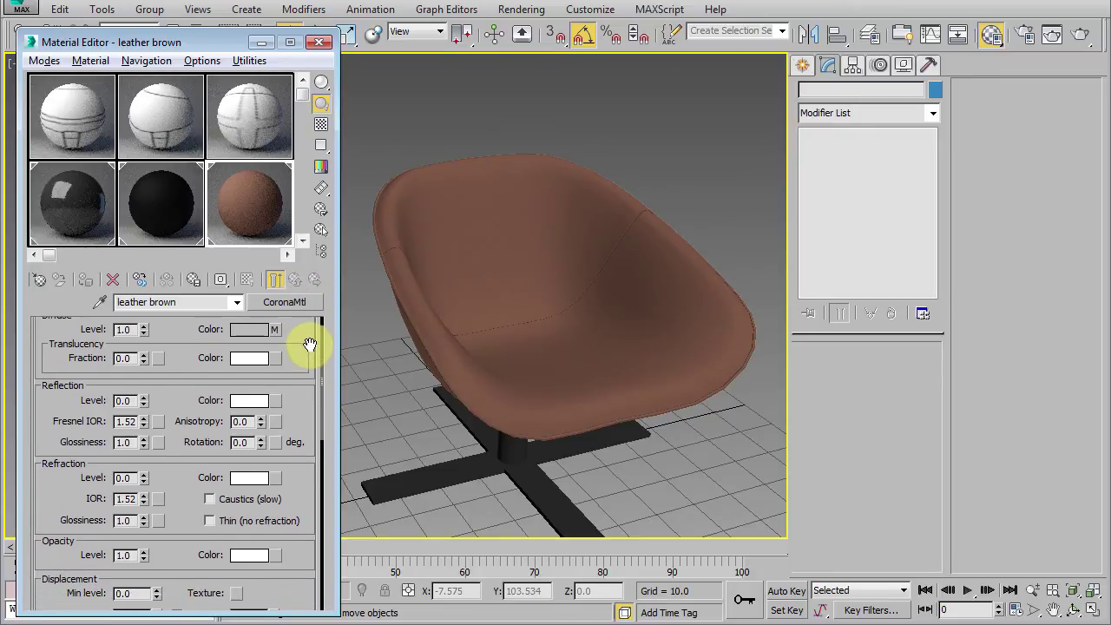
click(274, 399)
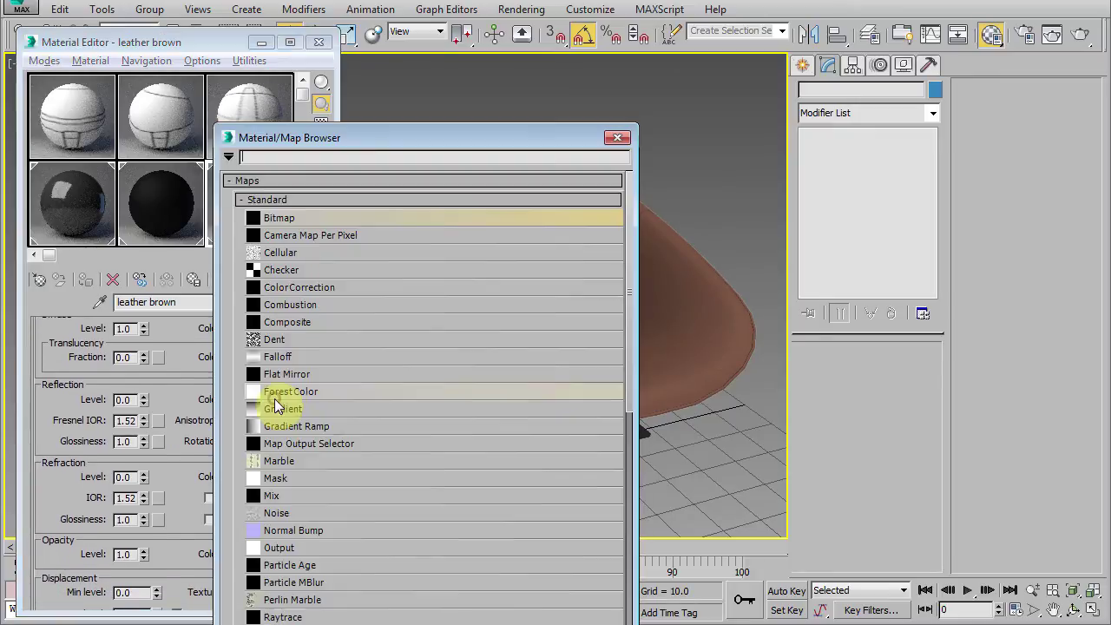
double_click(276, 219)
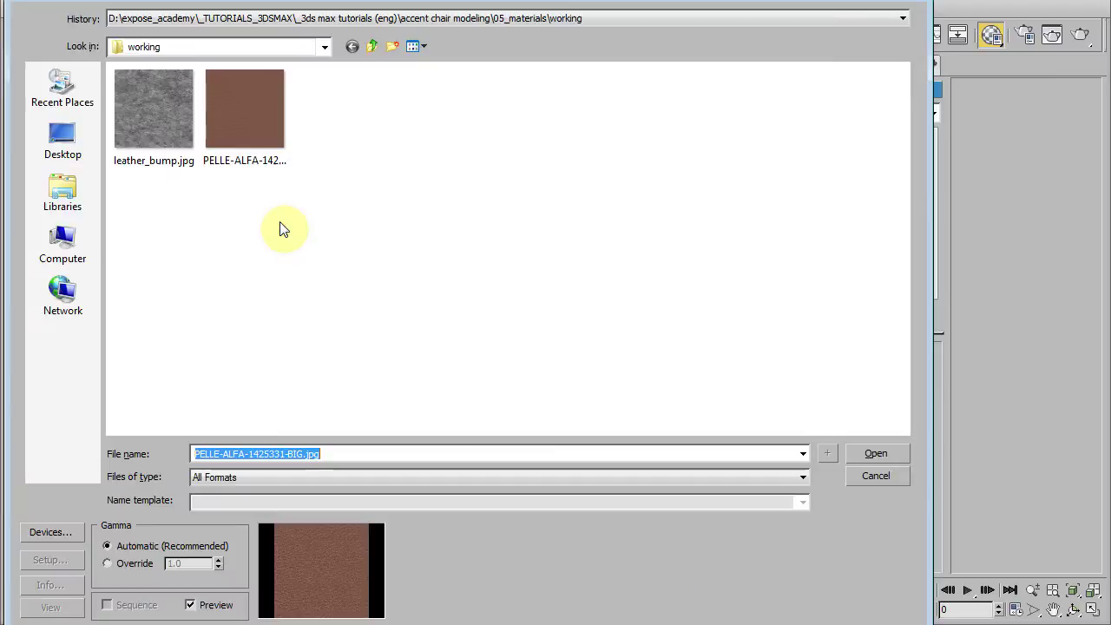
double_click(157, 132)
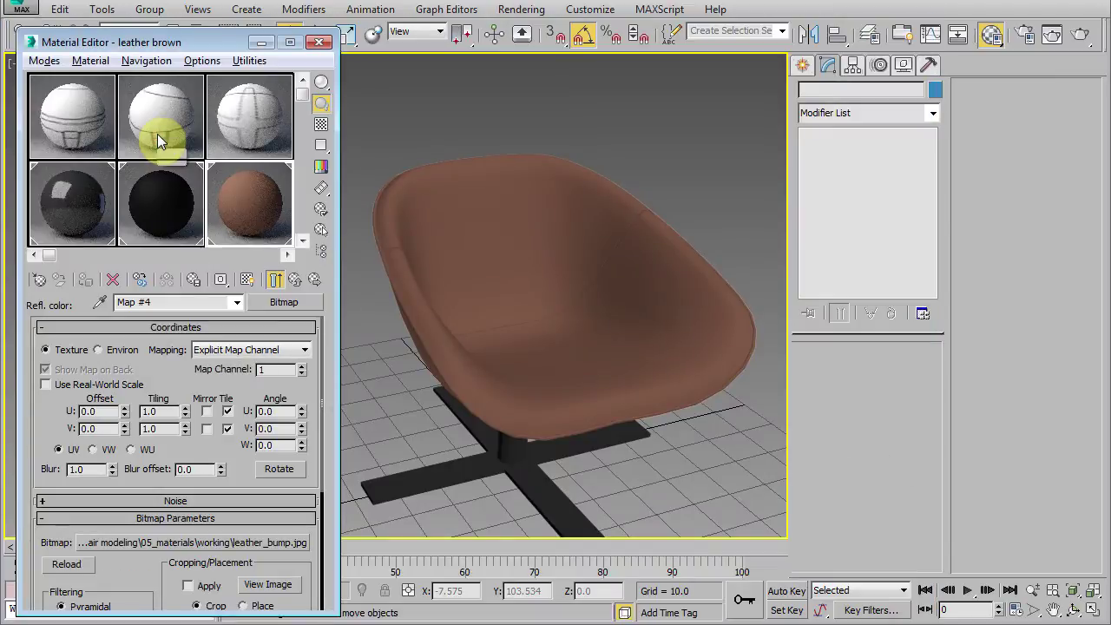
click(248, 283)
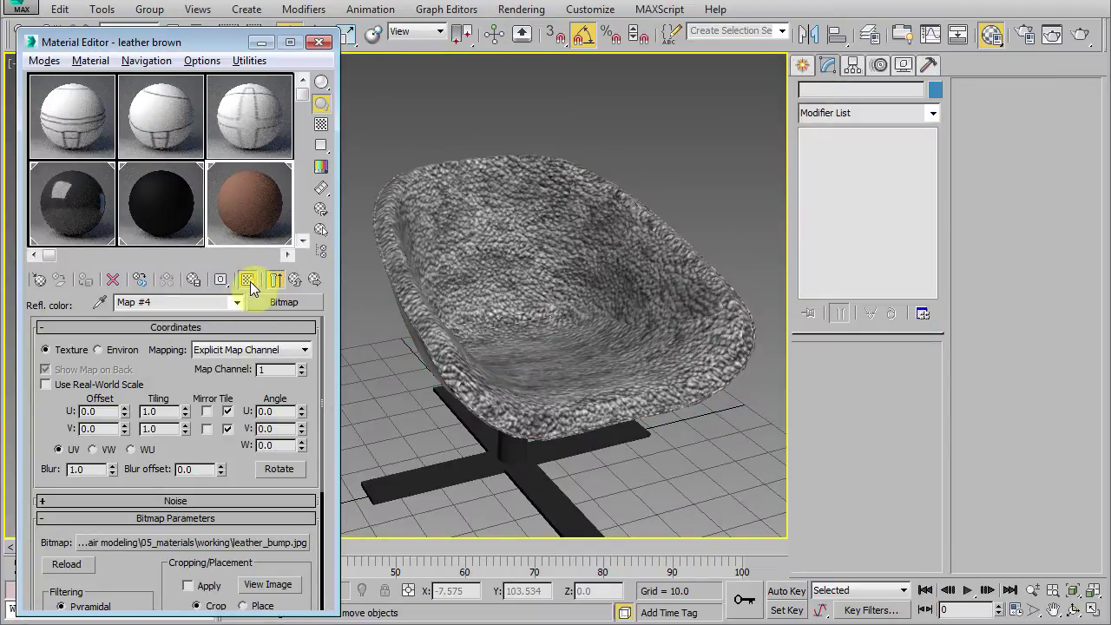
Set the reflection map's U and V tiling to 5
double_click(156, 411)
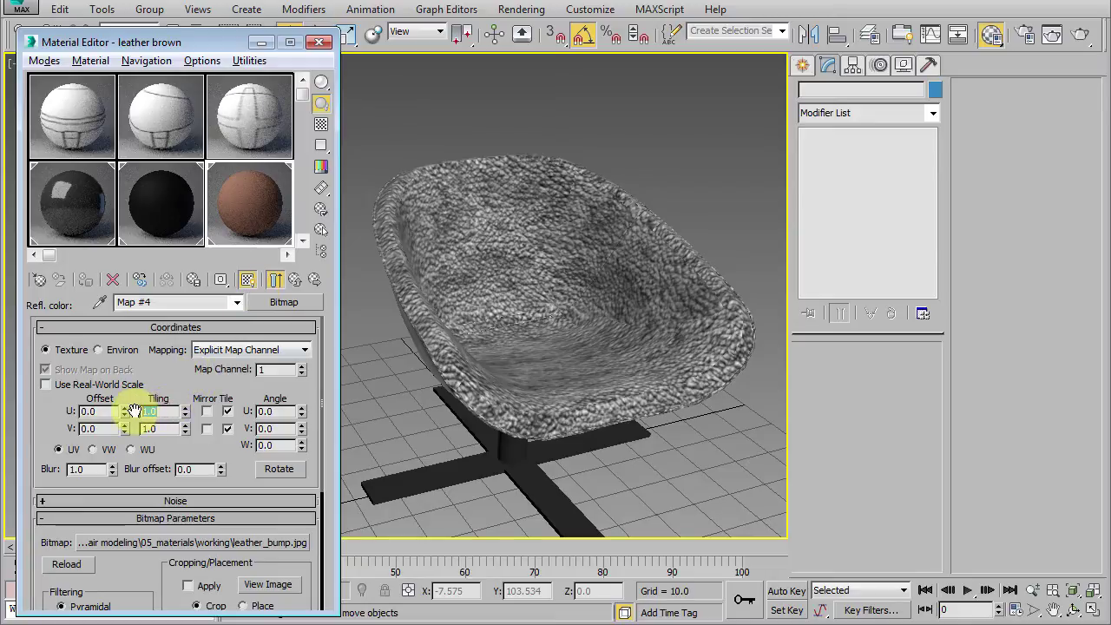
text(5)
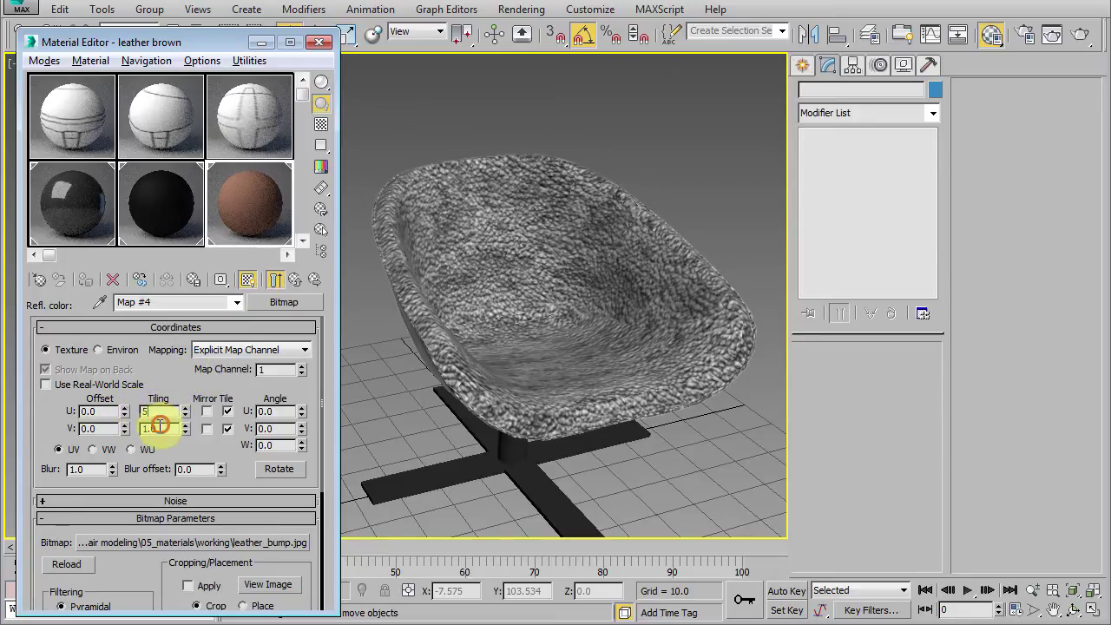
double_click(150, 428)
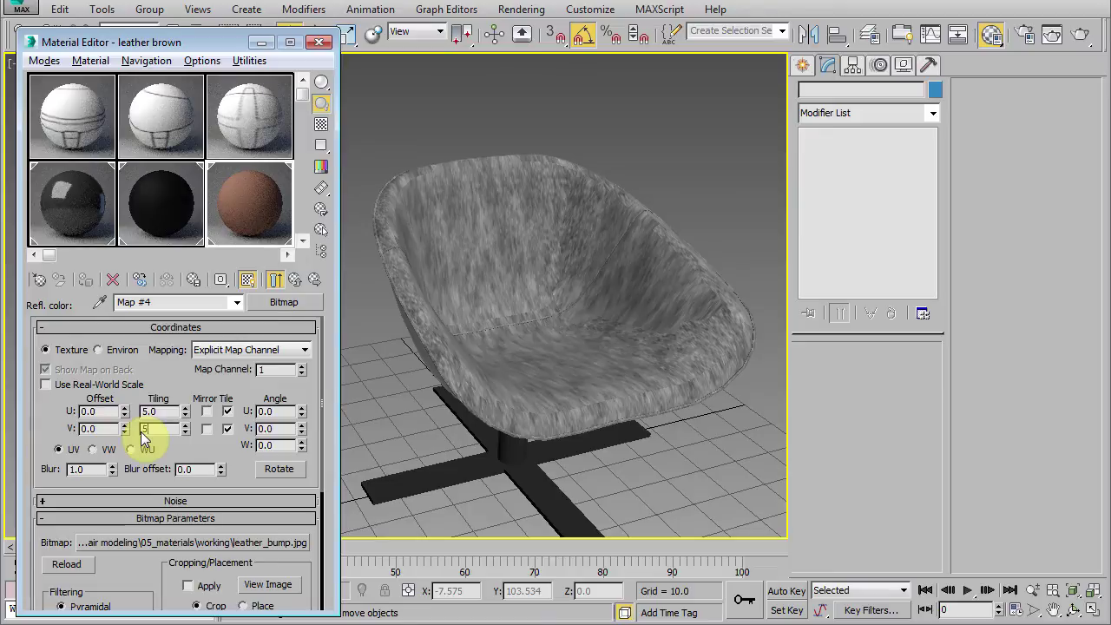
key(Return)
Set the leather's reflection level to 1.0, Fresnel IOR to 1.5 and glossiness to 0.5
click(296, 279)
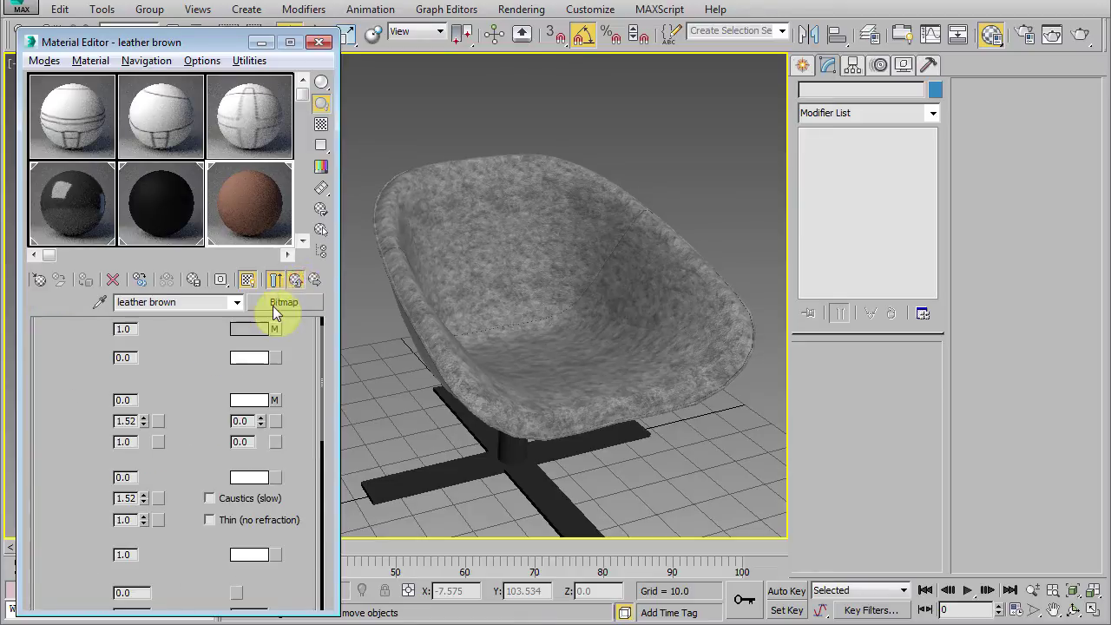
drag(133, 392, 107, 392)
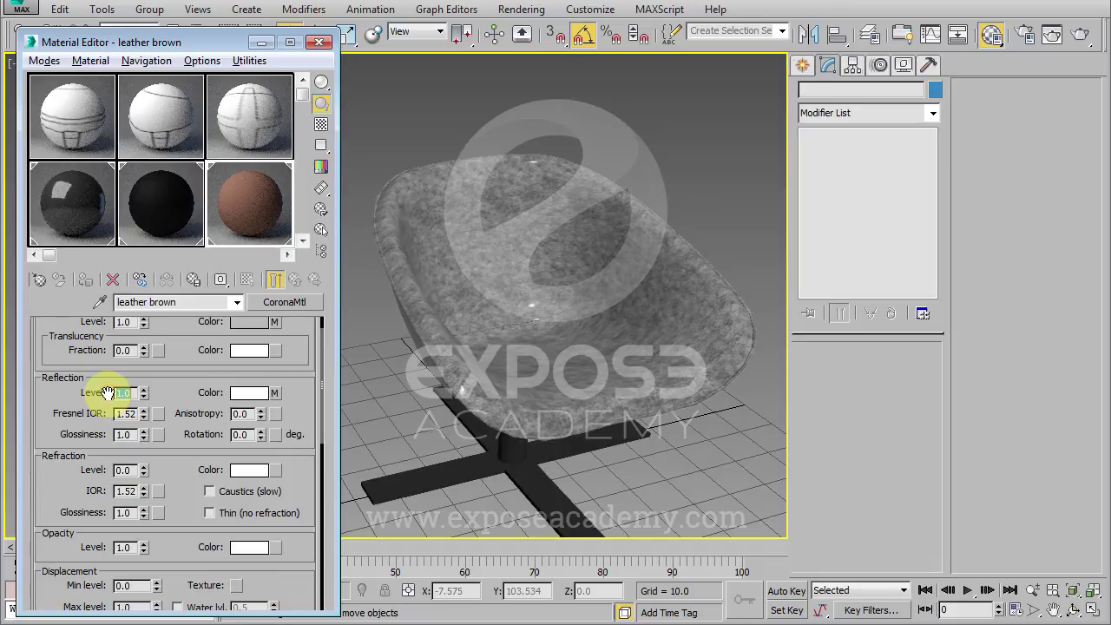
double_click(126, 414)
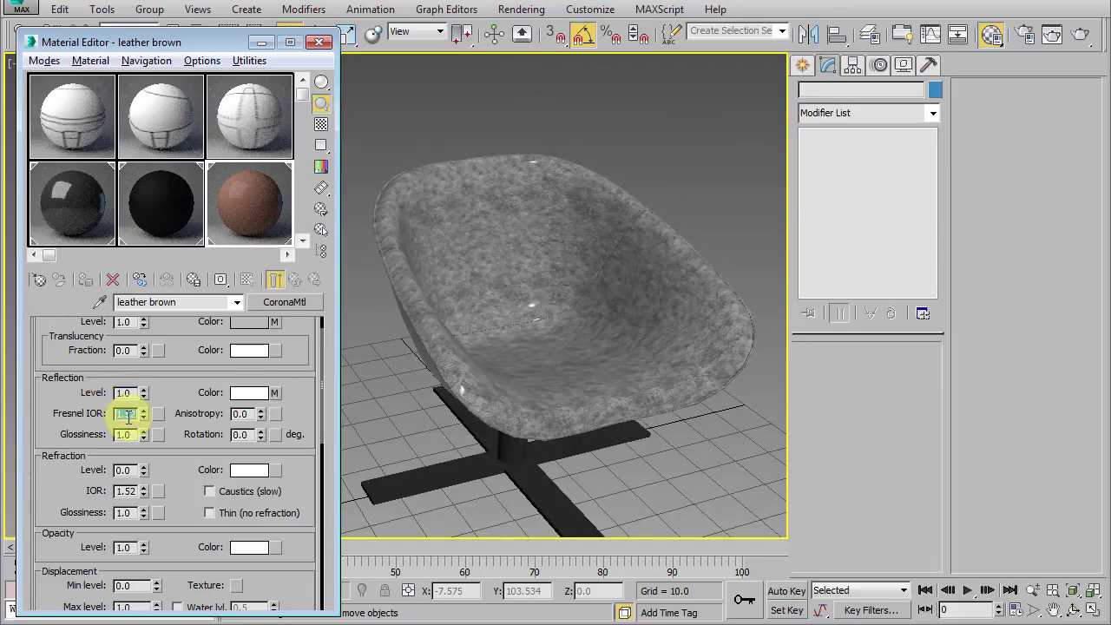
text(1)
double_click(132, 434)
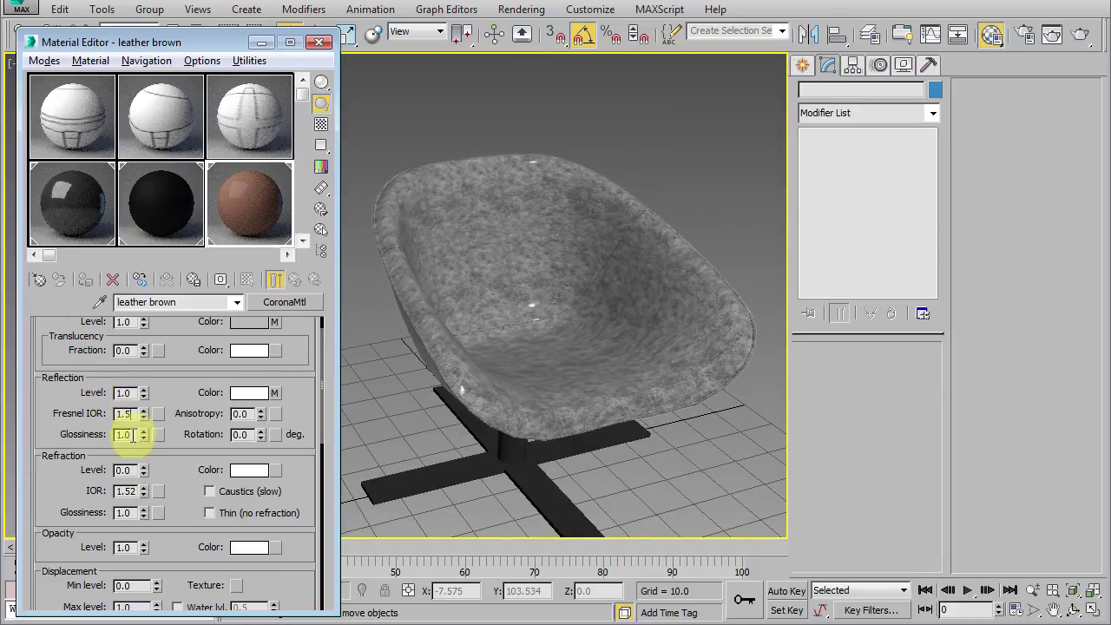
text(0.5)
key(Return)
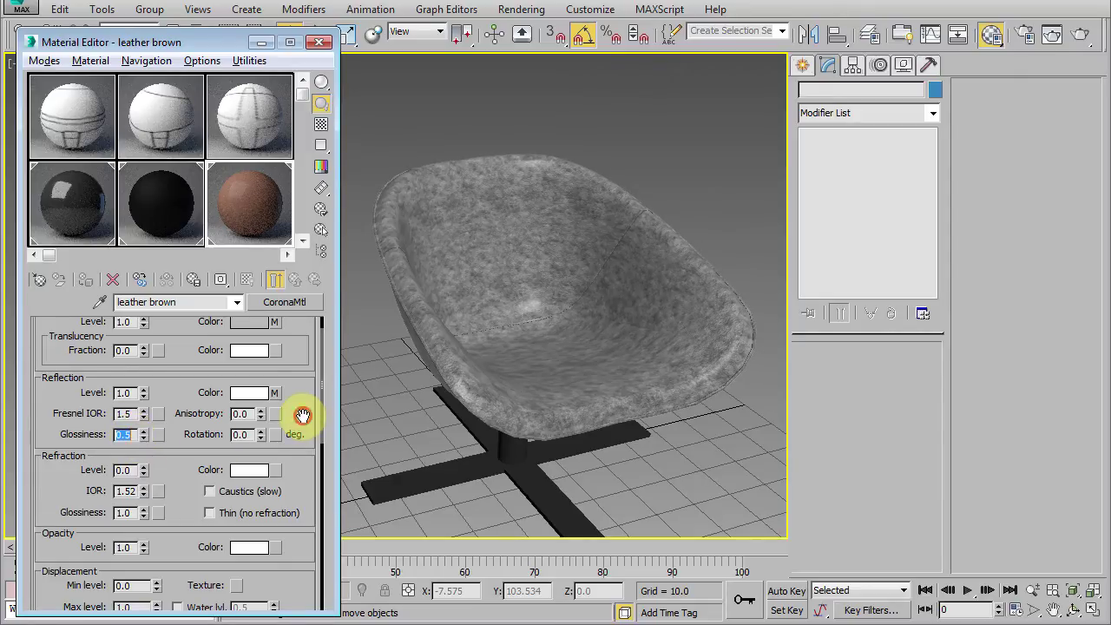
Drag the leather_bump reflection map down the Maps list onto the Bump slot
scroll(297, 416, down, 1)
scroll(287, 469, down, 3)
scroll(282, 492, down, 3)
scroll(320, 472, down, 1)
scroll(321, 481, down, 1)
scroll(321, 488, down, 1)
drag(200, 354, 188, 586)
Place leather_bump.jpg in the Bump slot as an instance with bump amount 0.2
click(143, 305)
click(141, 377)
click(138, 587)
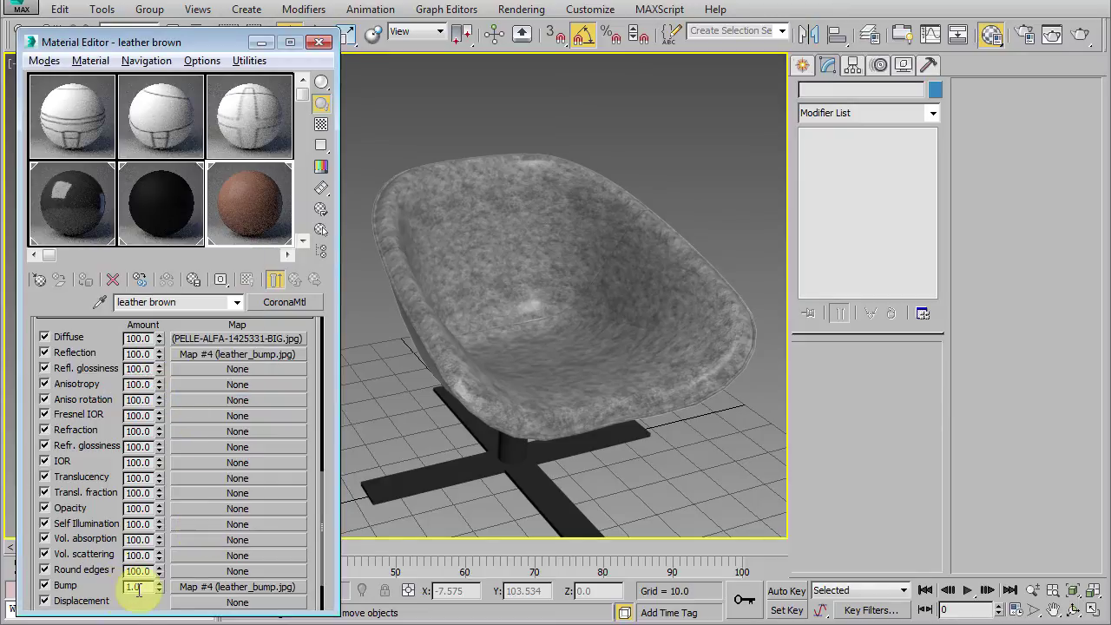
text(0.2)
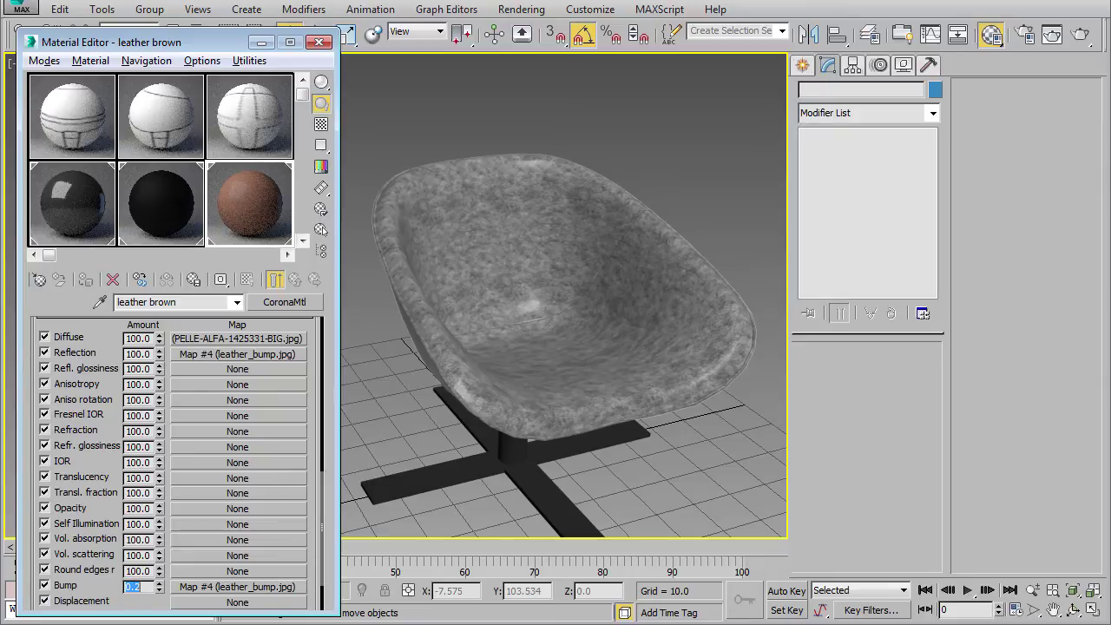
click(321, 531)
drag(321, 531, 324, 371)
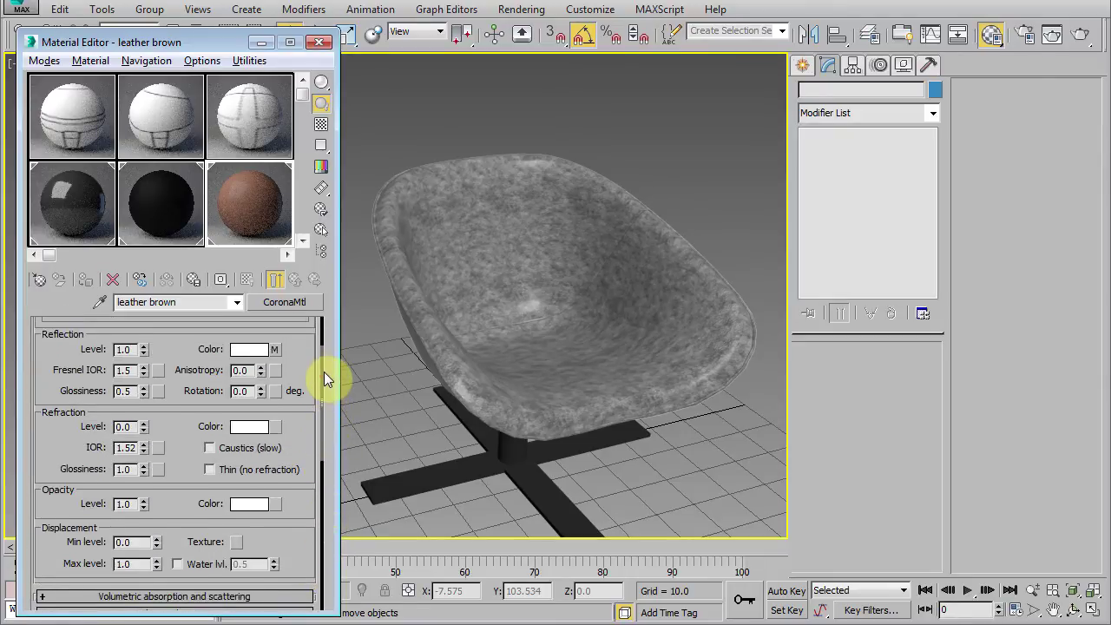